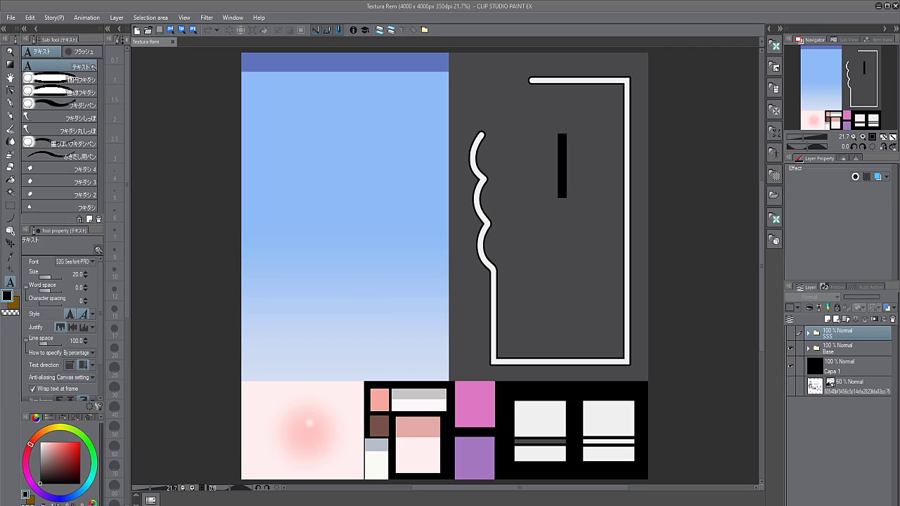
# Step: Fill the main blue hair area on the Capa 2 layer with the pink hair colour sampled from the reference image
pyautogui.click(808, 349)
pyautogui.scroll(6, 450, 267)
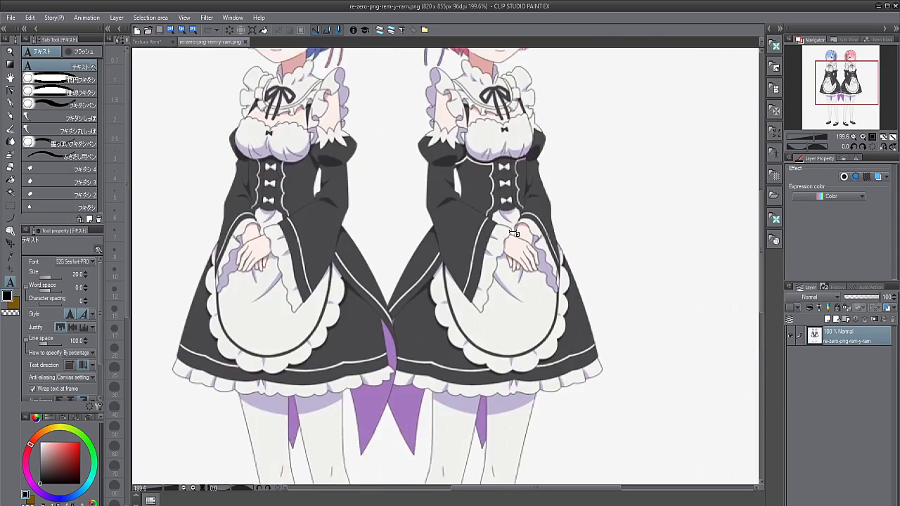
pyautogui.moveTo(450, 211); pyautogui.dragTo(597, 406, button='middle')
pyautogui.scroll(-6, 526, 316)
pyautogui.scroll(6, 602, 267)
pyautogui.moveTo(597, 140); pyautogui.dragTo(621, 237, button='middle')
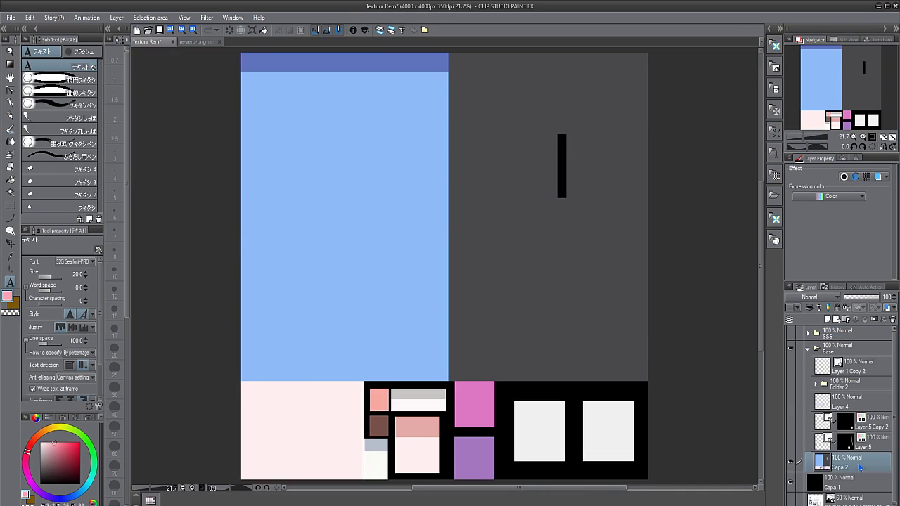
pyautogui.click(303, 169)
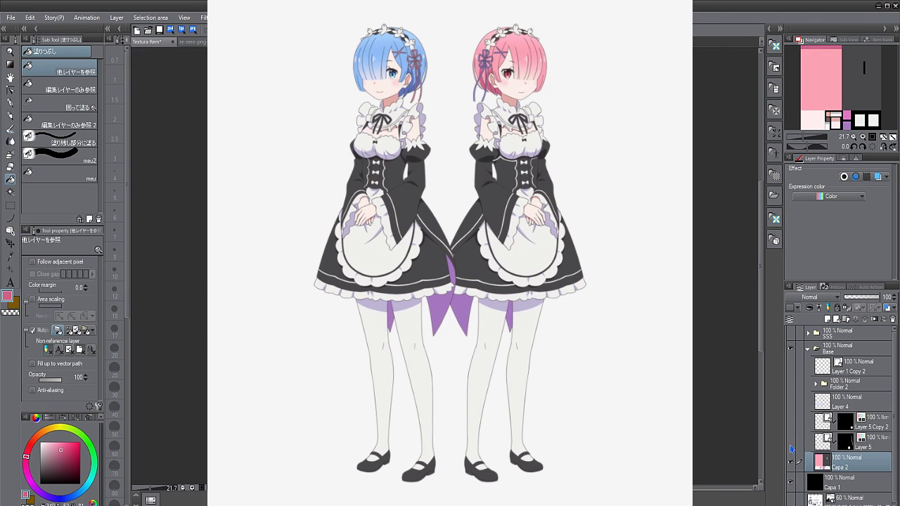
# Step: Sample the lilac ribbon colour from the character group illustration and fill the texture's magenta ribbon swatch with it
pyautogui.click(790, 334)
pyautogui.click(808, 348)
pyautogui.click(808, 333)
pyautogui.click(851, 443)
pyautogui.click(351, 211)
pyautogui.click(295, 41)
pyautogui.scroll(6, 304, 169)
pyautogui.scroll(3, 685, 154)
pyautogui.rightClick(685, 154)
pyautogui.click(148, 41)
pyautogui.scroll(-3, 844, 408)
pyautogui.click(851, 460)
# Step: Sample the darker ribbon shade from the group illustration for the texture and make the SSS folder visible
pyautogui.click(295, 42)
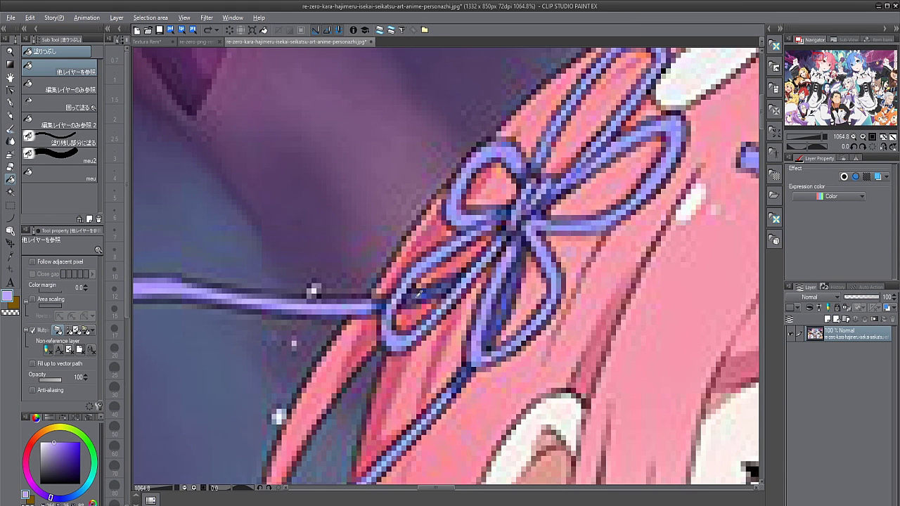
pyautogui.rightClick(420, 295)
pyautogui.click(148, 41)
pyautogui.click(851, 446)
pyautogui.click(790, 333)
pyautogui.click(808, 333)
pyautogui.click(790, 333)
pyautogui.click(791, 335)
pyautogui.click(791, 335)
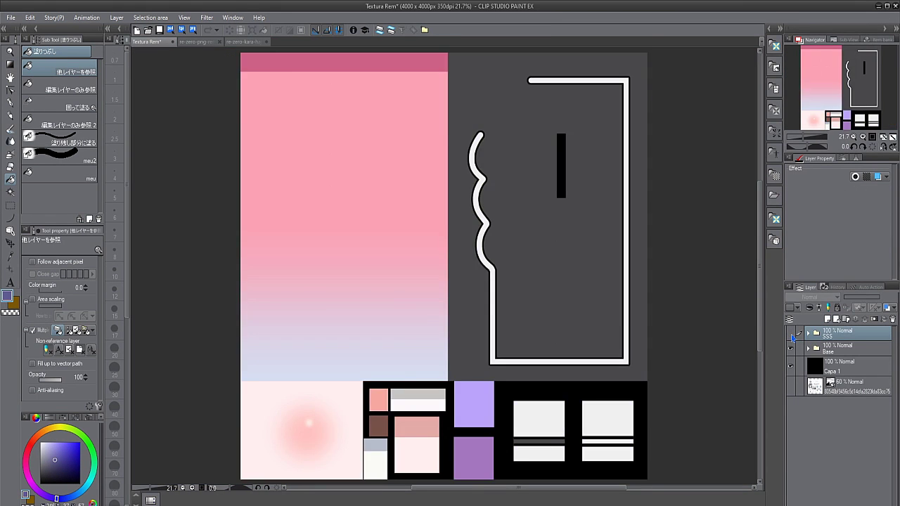
# Step: Expand the Base folder and hide the hair gradient on Layer 4
pyautogui.hotkey('ctrl', 'Tab')
pyautogui.hotkey('ctrl', 'Tab')
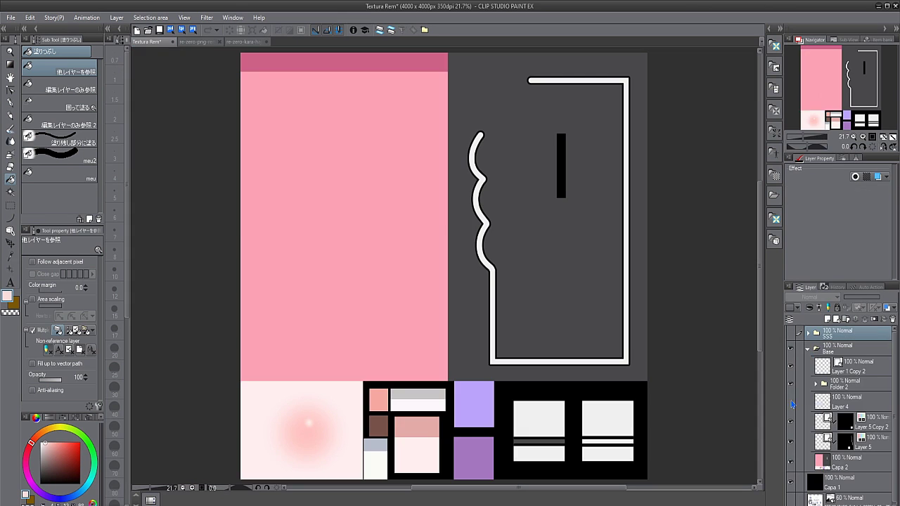
pyautogui.click(855, 176)
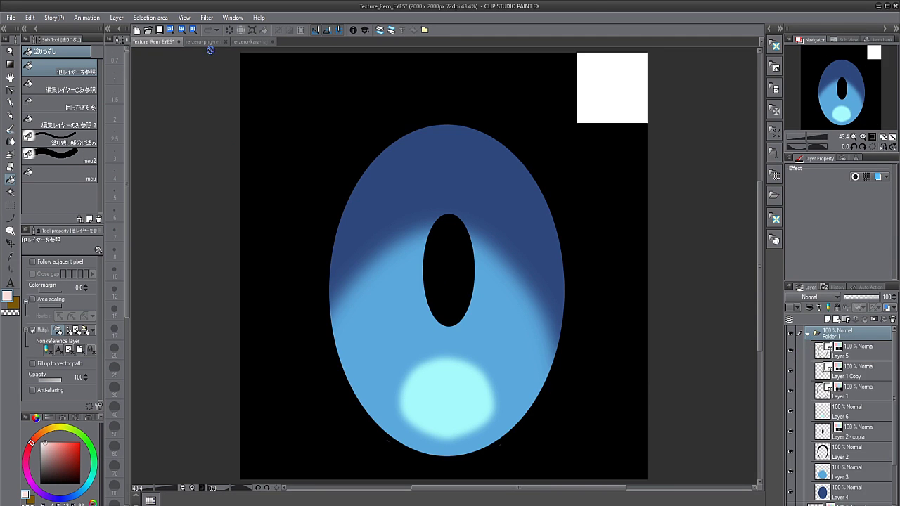
# Step: Sample the pink-haired character's eye colour from the group illustration to recolour the eye texture
pyautogui.click(252, 41)
pyautogui.scroll(1, 422, 271)
pyautogui.rightClick(351, 271)
pyautogui.click(151, 42)
pyautogui.click(851, 384)
pyautogui.click(878, 177)
pyautogui.click(878, 176)
pyautogui.click(252, 41)
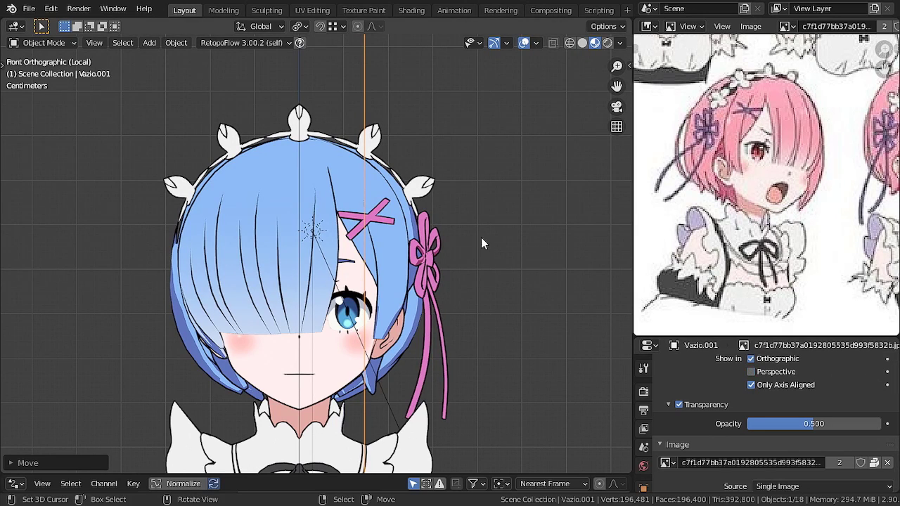
# Step: Switch to Blender and examine the model's hair and hair accessories against the reference image
pyautogui.press('n')
pyautogui.press('n')
pyautogui.keyDown('shift'); pyautogui.moveTo(450, 237); pyautogui.dragTo(364, 297, button='middle'); pyautogui.keyUp('shift')
pyautogui.rightClick(235, 178)
pyautogui.keyDown('shift'); pyautogui.moveTo(781, 120); pyautogui.dragTo(754, 161, button='middle'); pyautogui.keyUp('shift')
pyautogui.keyDown('shift'); pyautogui.moveTo(457, 286); pyautogui.dragTo(438, 251, button='middle'); pyautogui.keyUp('shift')
pyautogui.rightClick(418, 238)
pyautogui.keyDown('shift'); pyautogui.moveTo(348, 262); pyautogui.dragTo(407, 250, button='middle'); pyautogui.keyUp('shift')
pyautogui.rightClick(409, 249)
pyautogui.keyDown('shift'); pyautogui.moveTo(390, 366); pyautogui.dragTo(366, 321, button='middle'); pyautogui.keyUp('shift')
# Step: Center the front-facing pink-haired character in the reference image and set the viewport to solid shading
pyautogui.keyDown('shift'); pyautogui.moveTo(675, 204); pyautogui.dragTo(717, 161, button='middle'); pyautogui.keyUp('shift')
pyautogui.keyDown('shift'); pyautogui.moveTo(717, 190); pyautogui.dragTo(696, 159, button='middle'); pyautogui.keyUp('shift')
pyautogui.keyDown('shift'); pyautogui.moveTo(700, 197); pyautogui.dragTo(700, 155, button='middle'); pyautogui.keyUp('shift')
pyautogui.keyDown('shift'); pyautogui.moveTo(691, 196); pyautogui.dragTo(689, 229, button='middle'); pyautogui.keyUp('shift')
pyautogui.moveTo(472, 167)
pyautogui.keyDown('shift'); pyautogui.mouseDown(button='middle')
pyautogui.moveTo(419, 298)
pyautogui.moveTo(436, 321)
pyautogui.mouseUp(button='middle'); pyautogui.keyUp('shift')
pyautogui.click(582, 42)
pyautogui.keyDown('shift'); pyautogui.moveTo(493, 281); pyautogui.dragTo(513, 221, button='middle'); pyautogui.keyUp('shift')
pyautogui.keyDown('ctrl'); pyautogui.moveTo(513, 221); pyautogui.dragTo(534, 295, button='middle'); pyautogui.keyUp('ctrl')
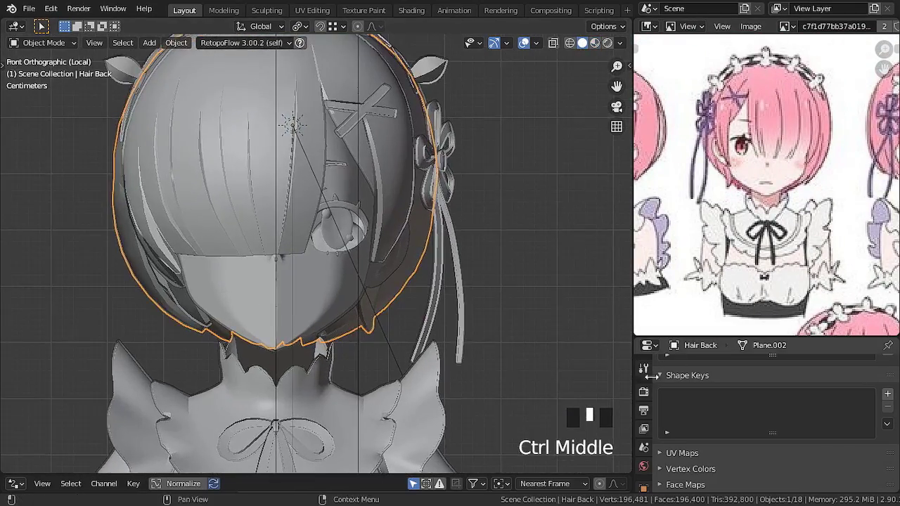
# Step: Select the Body object, enlarge the properties area and show the object's modifiers
pyautogui.rightClick(321, 328)
pyautogui.moveTo(703, 339); pyautogui.dragTo(703, 235)
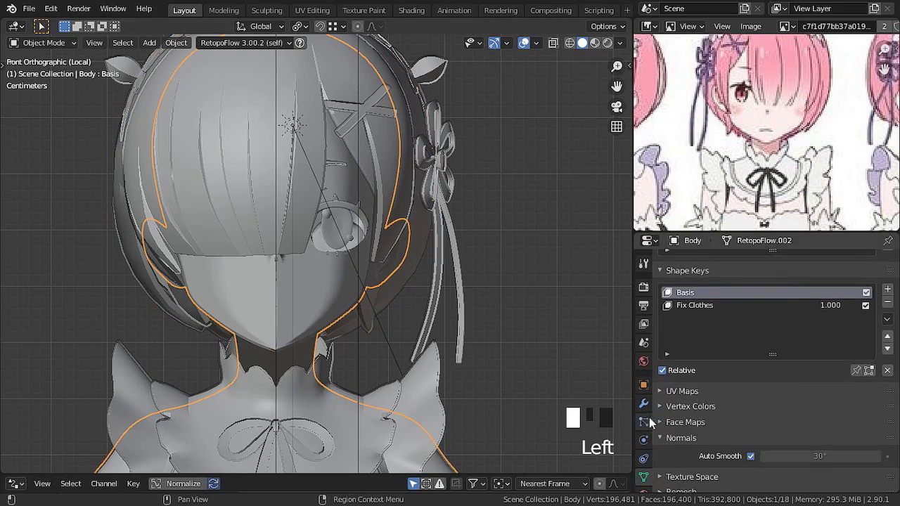
pyautogui.click(643, 403)
pyautogui.click(362, 351)
# Step: Turn off the viewport display of the DataTransfer and Armature modifiers on the Hair Front object
pyautogui.keyDown('shift'); pyautogui.moveTo(361, 352); pyautogui.dragTo(293, 289, button='middle'); pyautogui.keyUp('shift')
pyautogui.rightClick(215, 192)
pyautogui.keyDown('shift'); pyautogui.moveTo(215, 192); pyautogui.dragTo(250, 269, button='middle'); pyautogui.keyUp('shift')
pyautogui.click(831, 337)
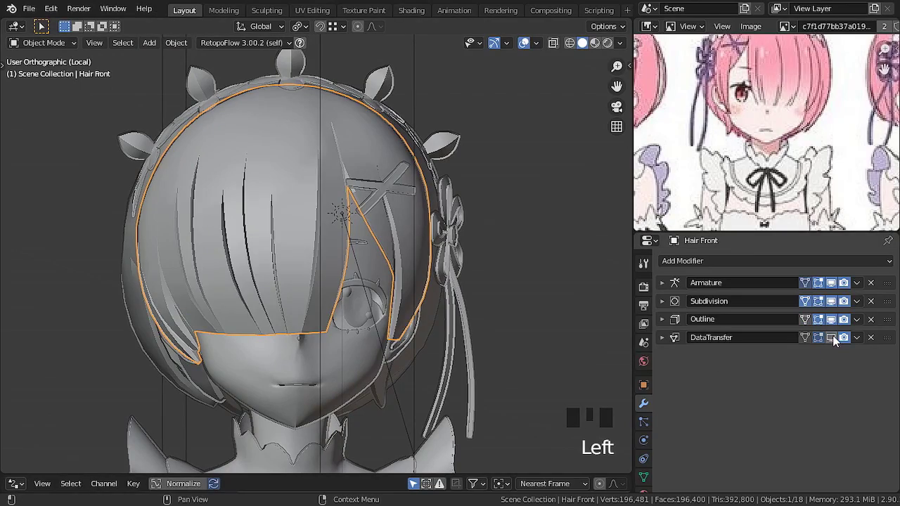
pyautogui.click(832, 319)
pyautogui.click(832, 319)
pyautogui.keyDown('shift'); pyautogui.moveTo(247, 313); pyautogui.dragTo(386, 299, button='middle'); pyautogui.keyUp('shift')
pyautogui.click(831, 282)
# Step: Turn off the viewport display of the DataTransfer and Armature modifiers on the Hair Back object
pyautogui.moveTo(443, 306); pyautogui.dragTo(376, 307, button='middle')
pyautogui.rightClick(478, 327)
pyautogui.click(831, 338)
pyautogui.click(831, 283)
# Step: Turn off the viewport display of the Armature modifier on the hair clip and ribbon object Clothes3
pyautogui.moveTo(270, 272)
pyautogui.mouseDown(button='middle')
pyautogui.moveTo(337, 271)
pyautogui.moveTo(267, 272)
pyautogui.mouseUp(button='middle')
pyautogui.rightClick(543, 323)
pyautogui.click(831, 284)
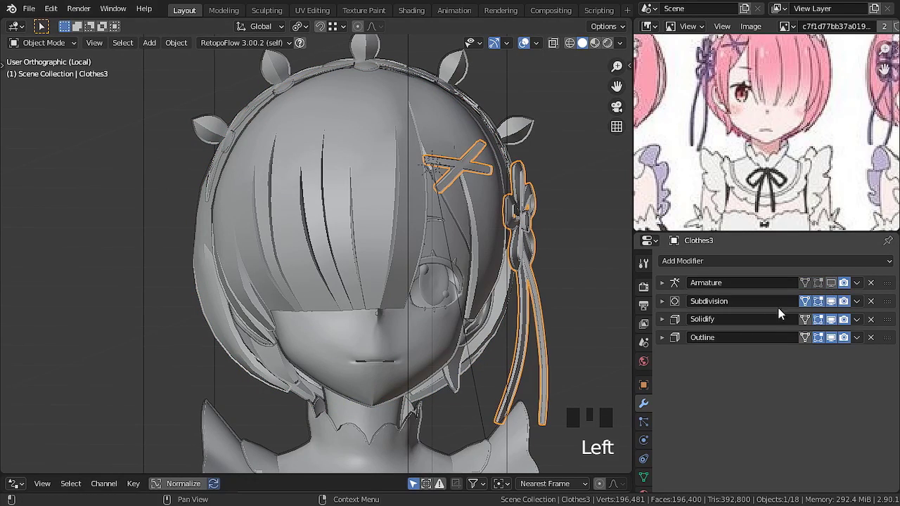
# Step: Enter Edit Mode on Clothes3 and select its entire mesh
pyautogui.moveTo(417, 333); pyautogui.dragTo(328, 298, button='middle')
pyautogui.press('Tab')
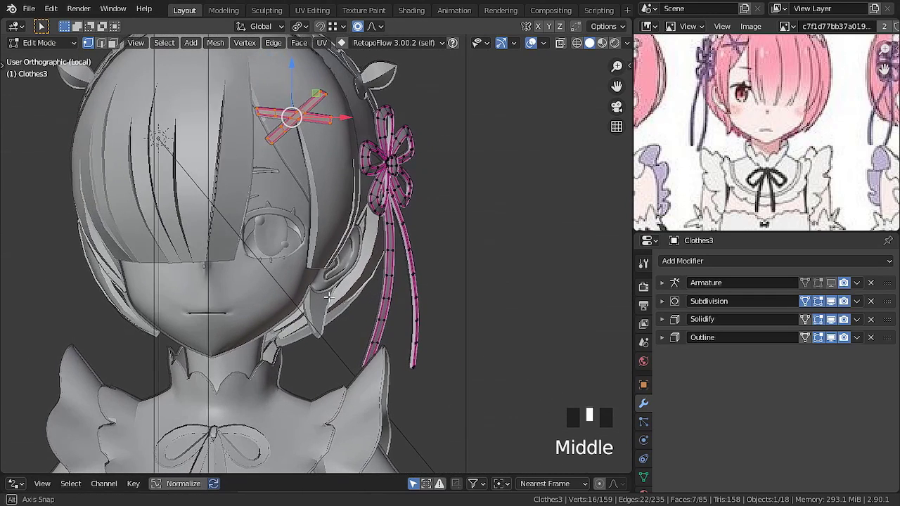
pyautogui.press('a')
pyautogui.press('a')
pyautogui.press('a')
pyautogui.press('a')
pyautogui.press('a')
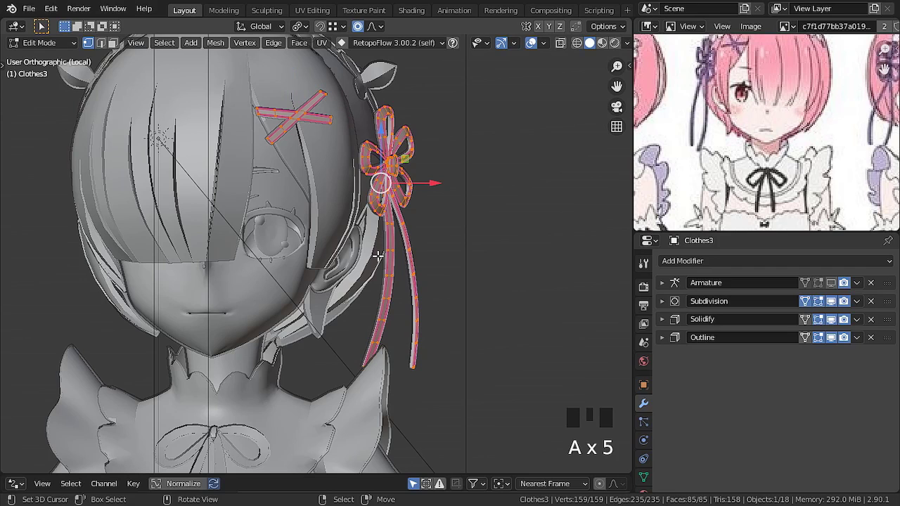
# Step: Reset the 3D cursor to the world origin and set the transform pivot point to 3D Cursor
pyautogui.keyDown('ctrl'); pyautogui.moveTo(433, 230); pyautogui.dragTo(401, 332, button='middle'); pyautogui.keyUp('ctrl')
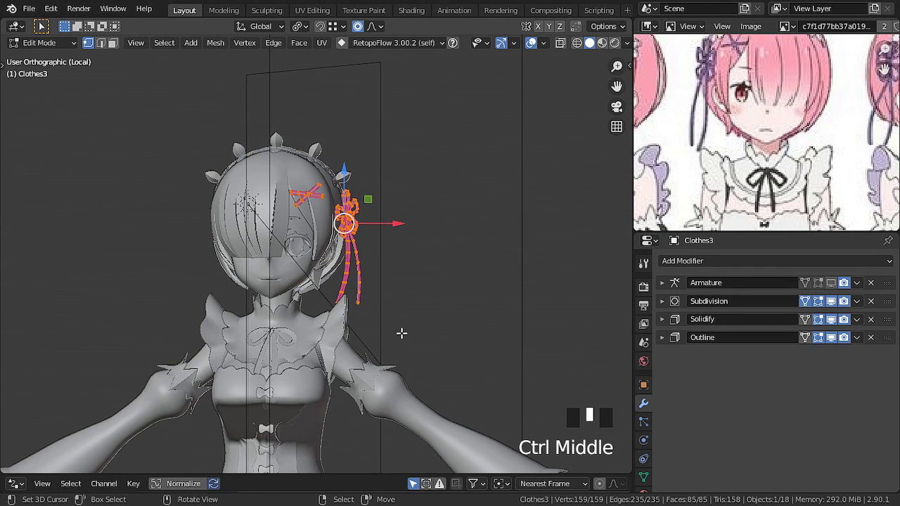
pyautogui.hotkey('shift', 'c')
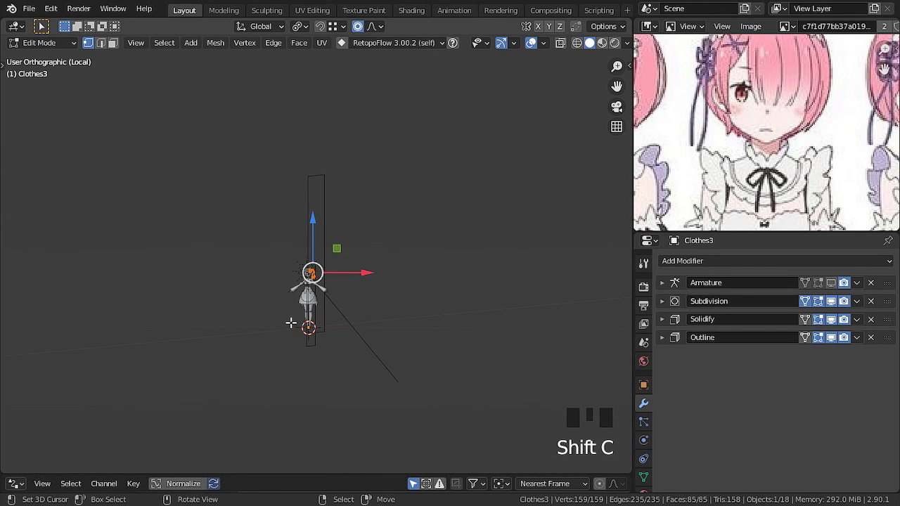
pyautogui.keyDown('ctrl'); pyautogui.moveTo(309, 329); pyautogui.dragTo(402, 239, button='middle'); pyautogui.keyUp('ctrl')
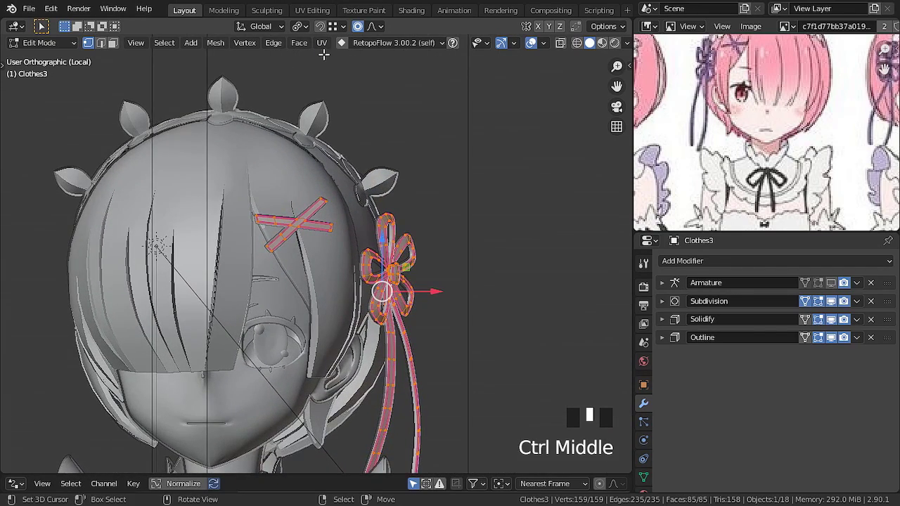
pyautogui.click(300, 27)
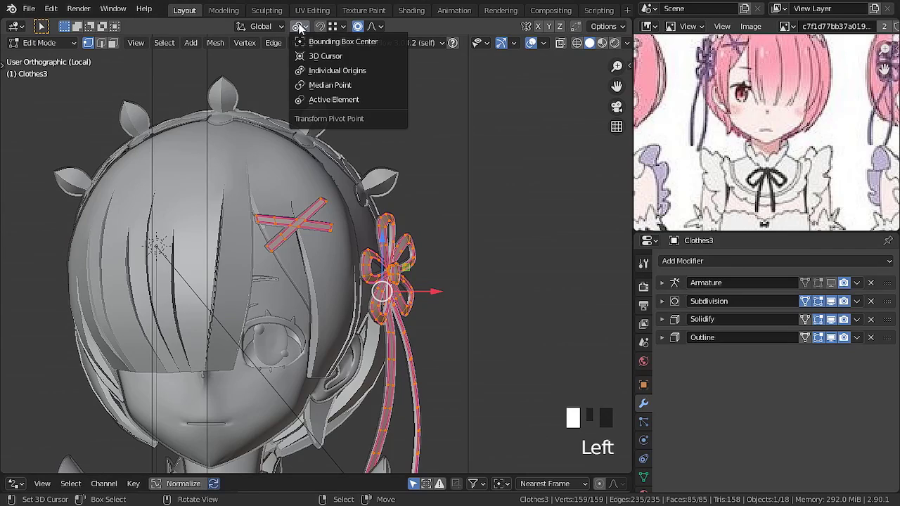
pyautogui.click(331, 56)
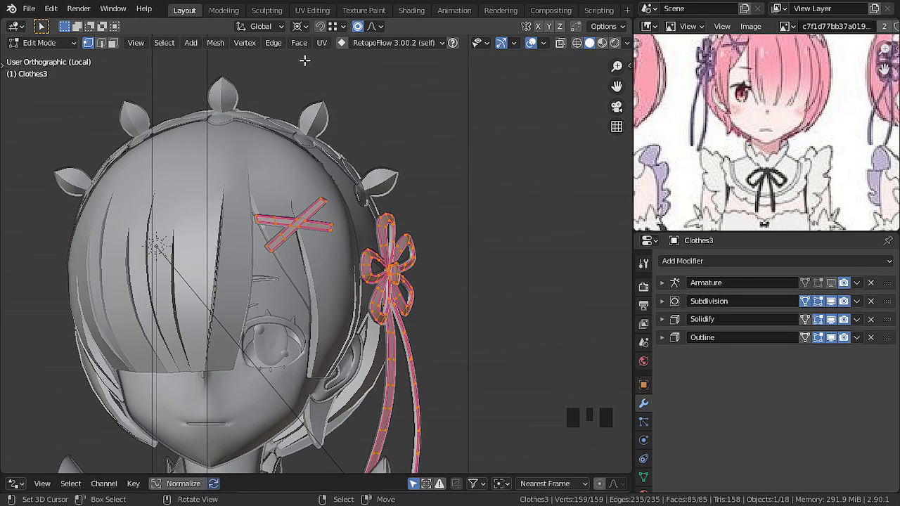
# Step: Mirror the hair clip and ribbon mesh along X Global and return to Object Mode
pyautogui.click(217, 43)
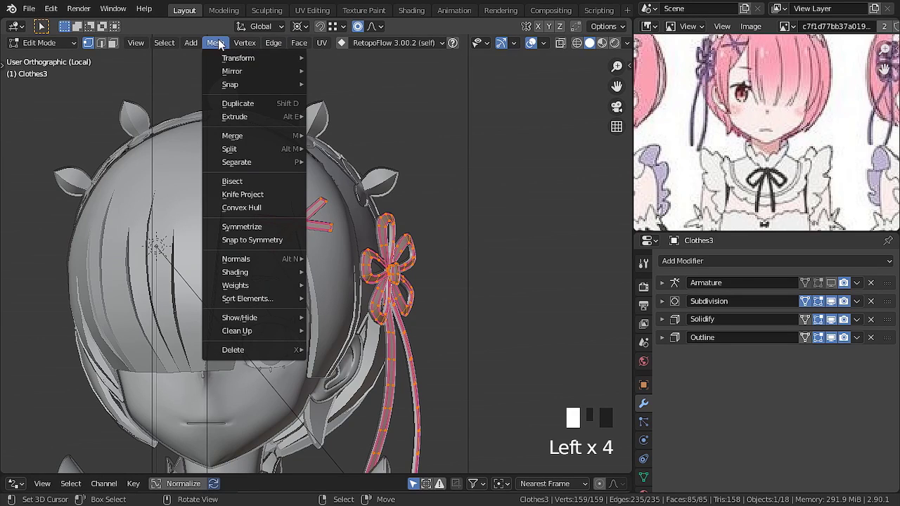
pyautogui.moveTo(264, 74)
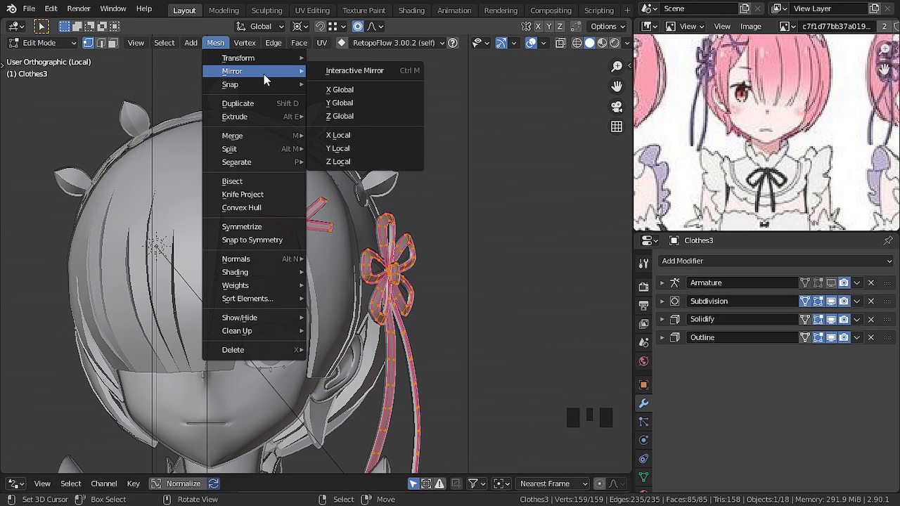
pyautogui.click(340, 92)
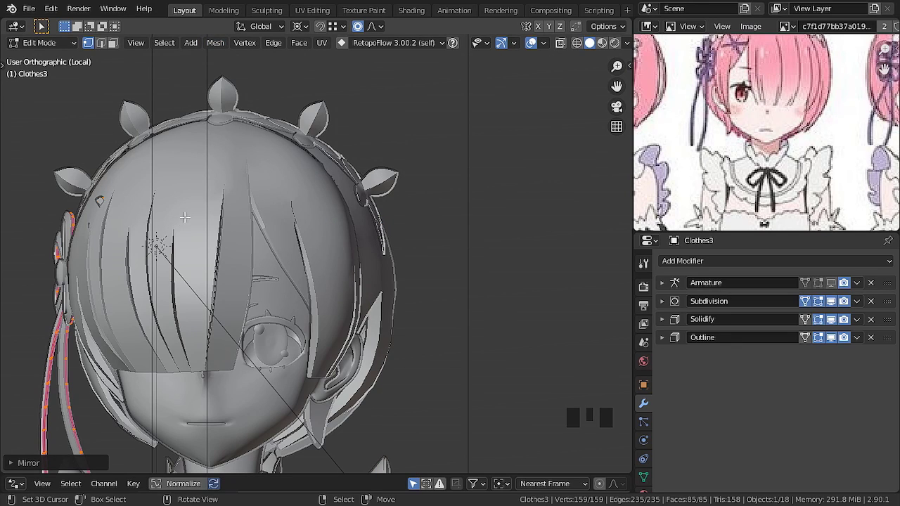
pyautogui.press('KP_Enter')
pyautogui.keyDown('shift'); pyautogui.moveTo(166, 256); pyautogui.dragTo(429, 277, button='middle'); pyautogui.keyUp('shift')
pyautogui.press('Tab')
# Step: Mirror the entire Hair Front mesh along X Global in Edit Mode and return to Object Mode
pyautogui.scroll(-4, 429, 277)
pyautogui.keyDown('shift'); pyautogui.moveTo(439, 312); pyautogui.dragTo(380, 317, button='middle'); pyautogui.keyUp('shift')
pyautogui.keyDown('shift'); pyautogui.moveTo(380, 316); pyautogui.dragTo(285, 352, button='middle'); pyautogui.keyUp('shift')
pyautogui.scroll(4, 347, 312)
pyautogui.rightClick(272, 263)
pyautogui.press('Tab')
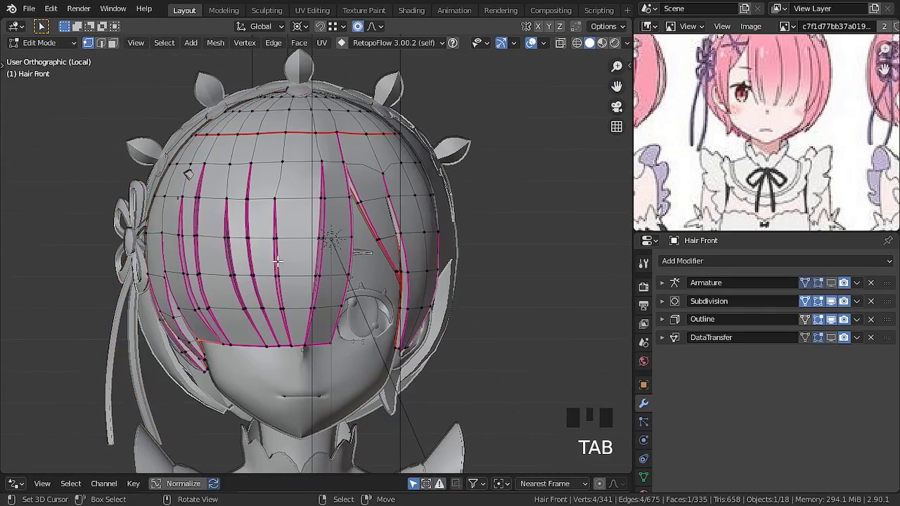
pyautogui.press('a')
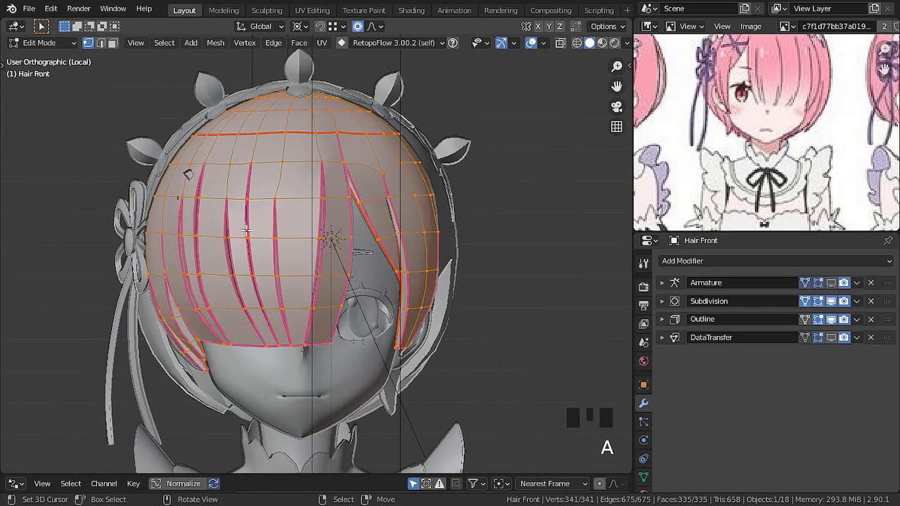
pyautogui.click(220, 44)
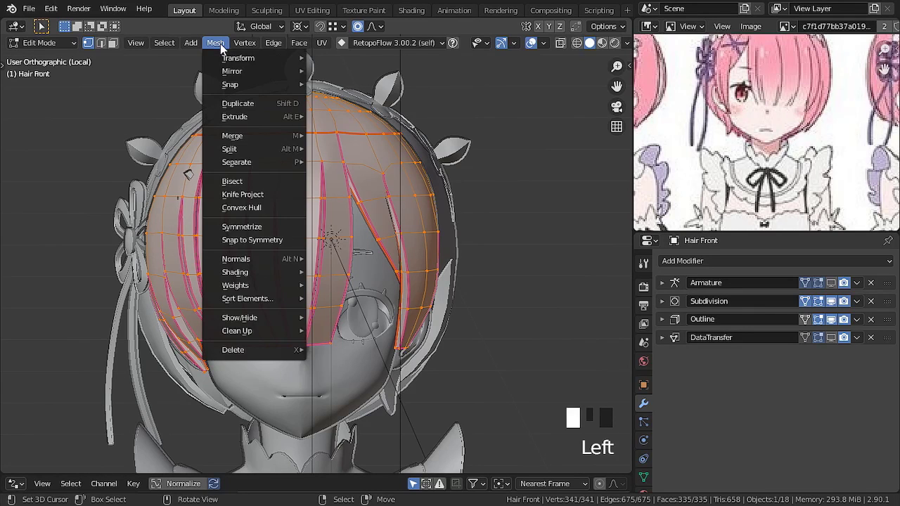
pyautogui.moveTo(234, 76)
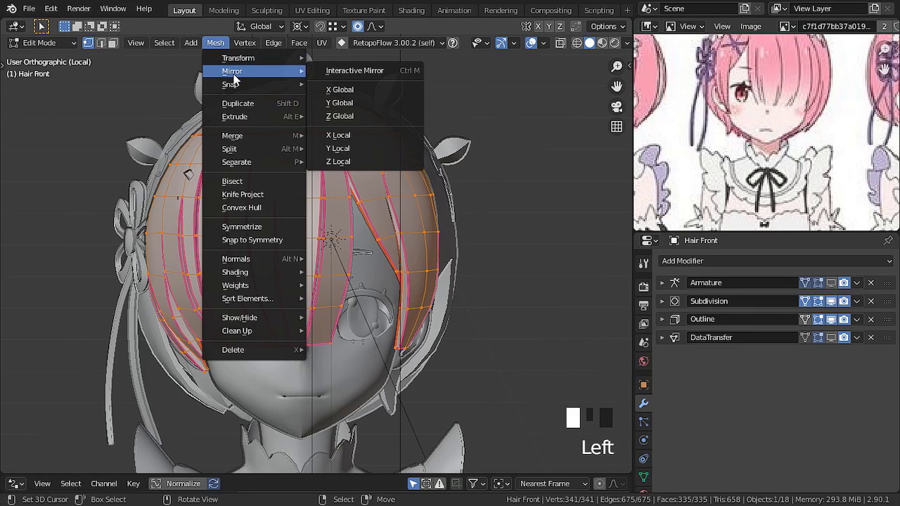
pyautogui.click(343, 88)
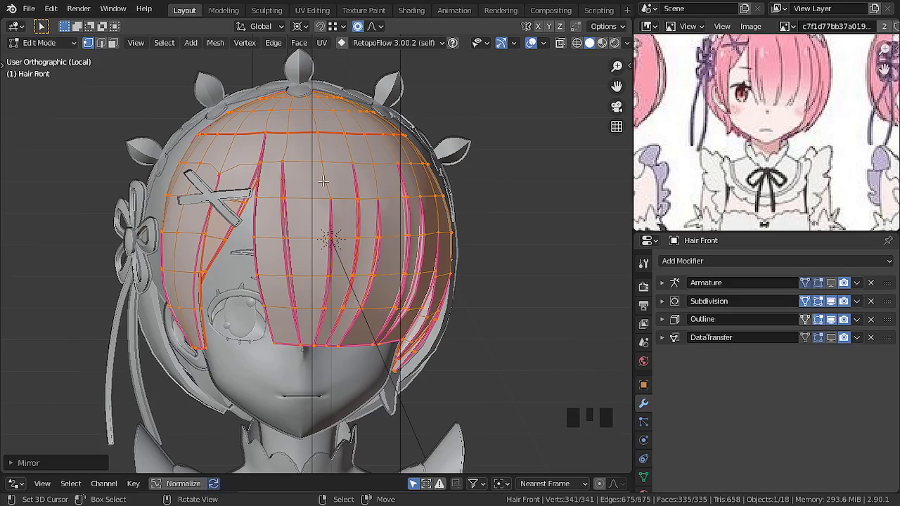
pyautogui.press('KP_Enter')
pyautogui.keyDown('ctrl'); pyautogui.moveTo(284, 301); pyautogui.dragTo(344, 306, button='middle'); pyautogui.keyUp('ctrl')
pyautogui.press('Tab')
# Step: Mirror the entire Hair Back mesh along X Global in Edit Mode and return to Object Mode
pyautogui.keyDown('shift'); pyautogui.moveTo(309, 281); pyautogui.dragTo(357, 284, button='middle'); pyautogui.keyUp('shift')
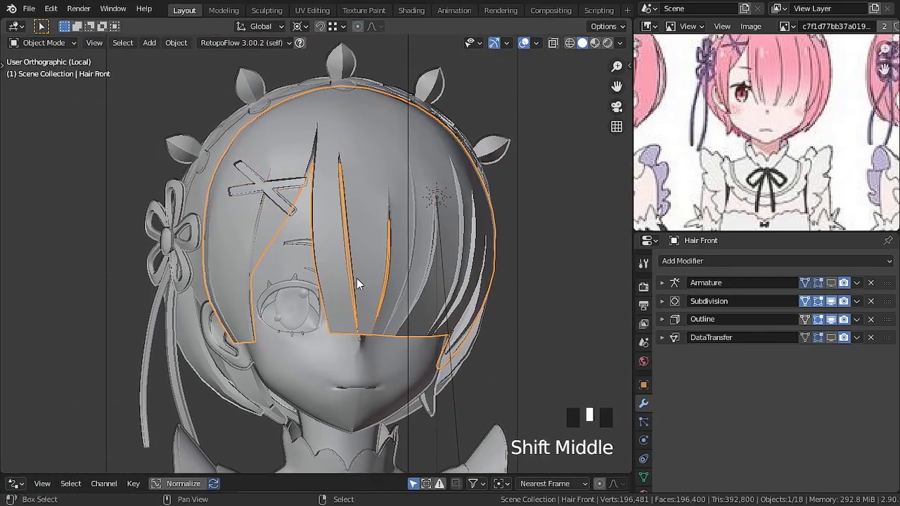
pyautogui.rightClick(216, 392)
pyautogui.press('Tab')
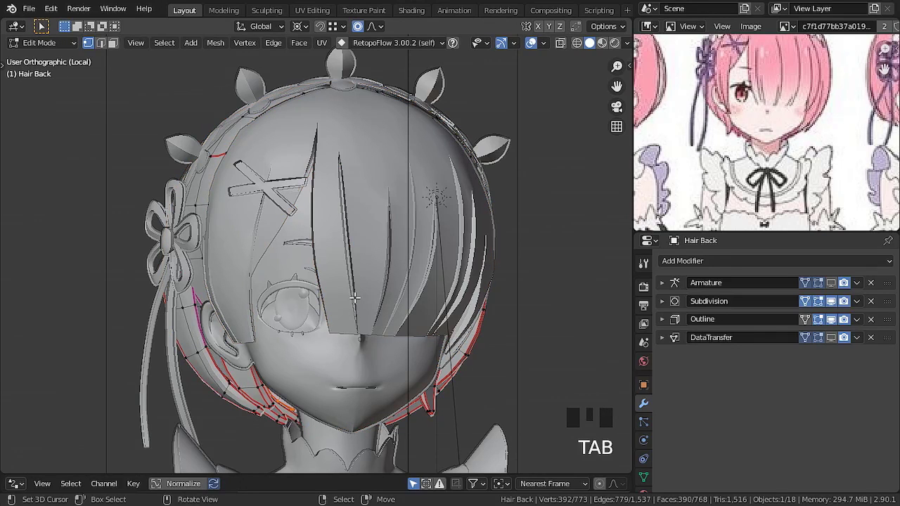
pyautogui.press('a')
pyautogui.click(215, 42)
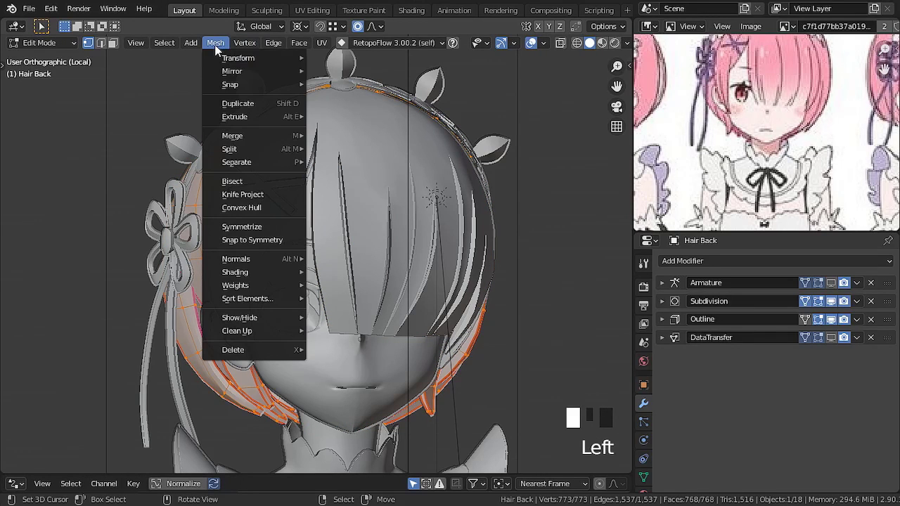
pyautogui.moveTo(301, 71)
pyautogui.click(339, 89)
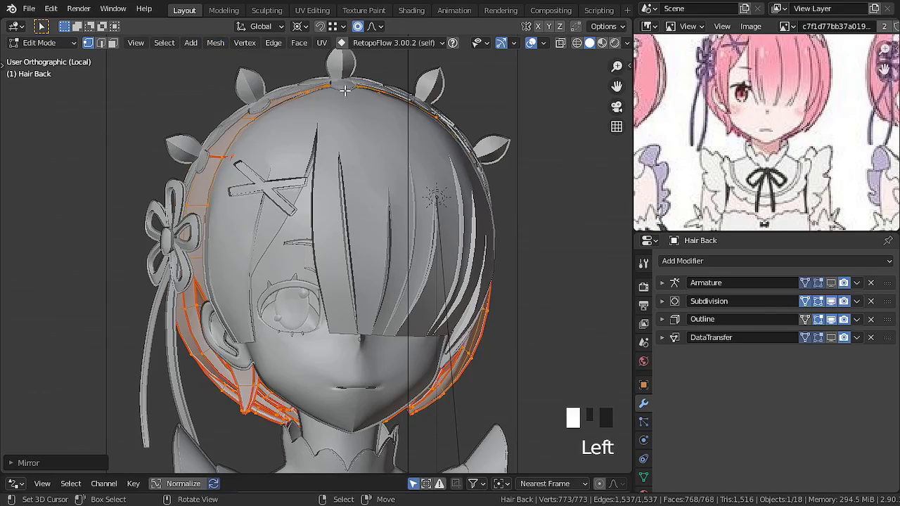
pyautogui.press('KP_Enter')
pyautogui.moveTo(227, 247); pyautogui.dragTo(188, 188, button='middle')
pyautogui.press('Tab')
# Step: Set the viewport to material preview shading and inspect the mirrored hair from the side
pyautogui.moveTo(188, 189); pyautogui.dragTo(169, 189, button='middle')
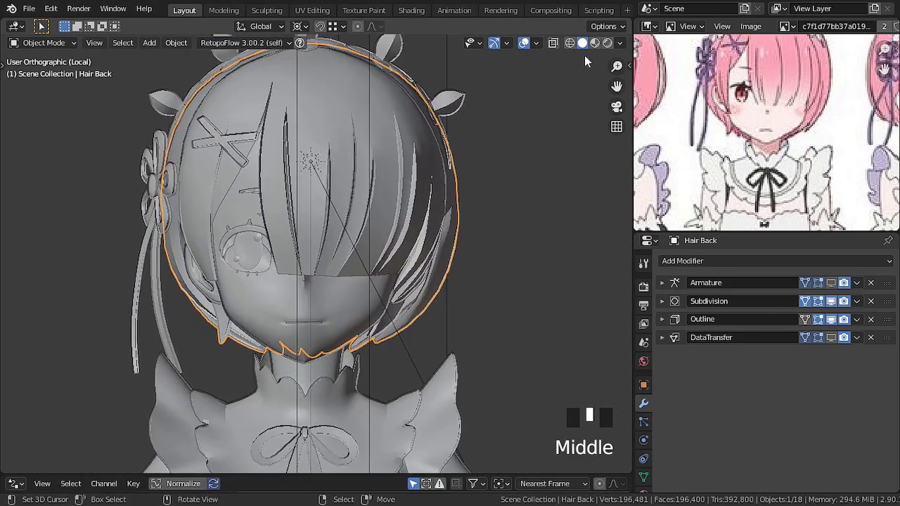
pyautogui.click(594, 43)
pyautogui.keyDown('ctrl'); pyautogui.moveTo(439, 325); pyautogui.dragTo(431, 291, button='middle'); pyautogui.keyUp('ctrl')
pyautogui.moveTo(262, 295); pyautogui.dragTo(346, 290, button='middle')
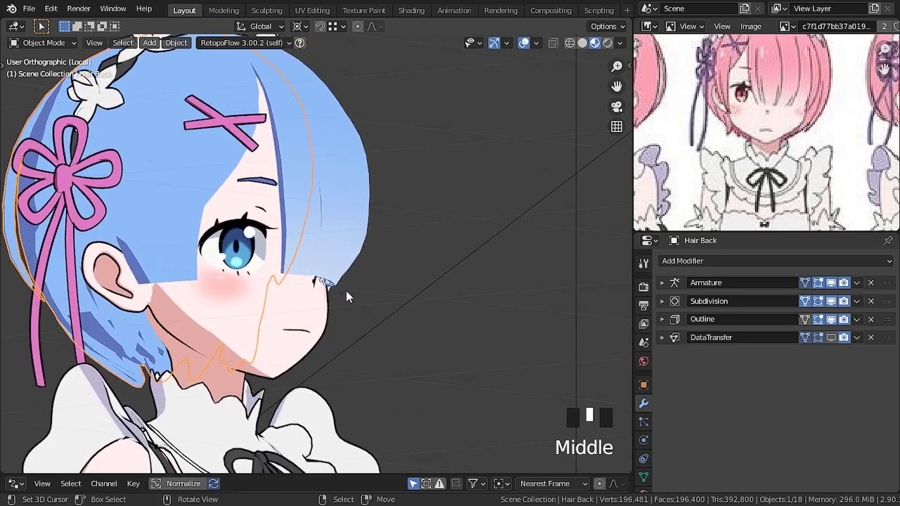
pyautogui.press('Tab')
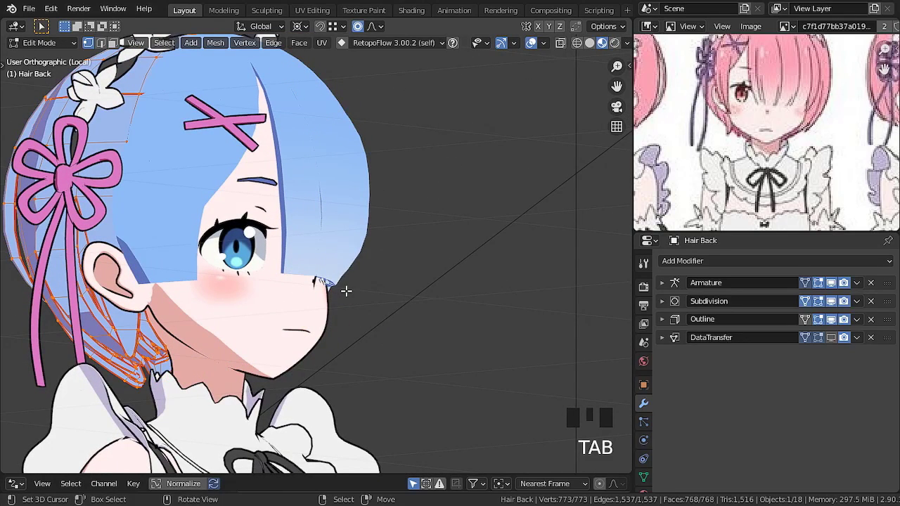
pyautogui.press('Tab')
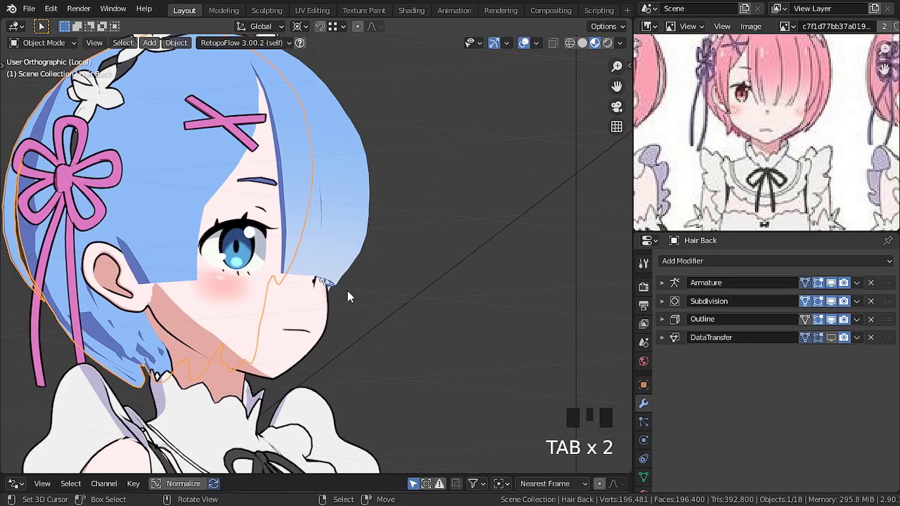
# Step: Inspect the mirrored Hair Back and Hair Front meshes in Edit Mode with solid shading, then return to material preview in Object Mode
pyautogui.click(833, 320)
pyautogui.click(833, 321)
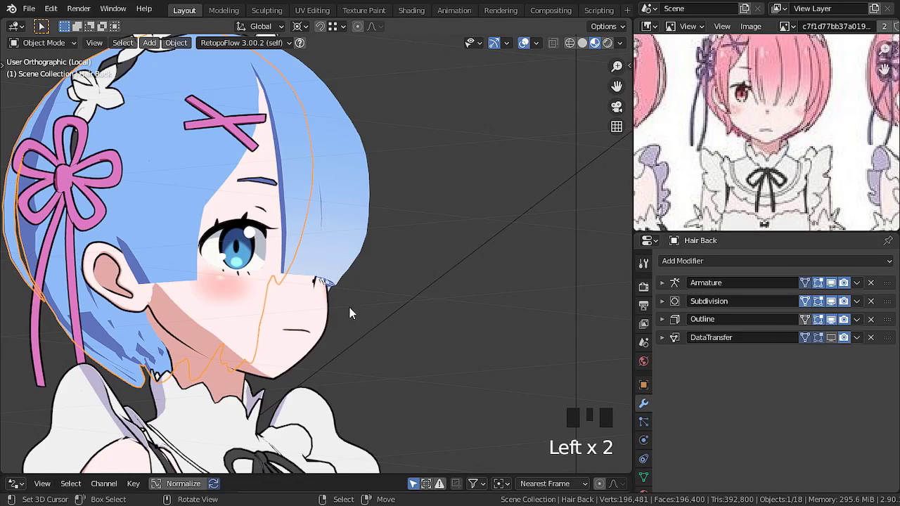
pyautogui.press('Tab')
pyautogui.keyDown('shift'); pyautogui.moveTo(246, 324); pyautogui.dragTo(344, 319, button='middle'); pyautogui.keyUp('shift')
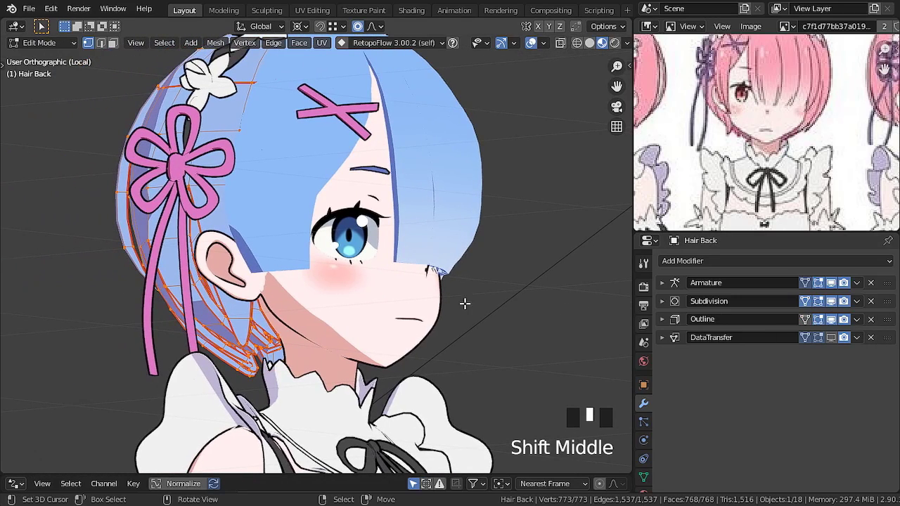
pyautogui.click(590, 43)
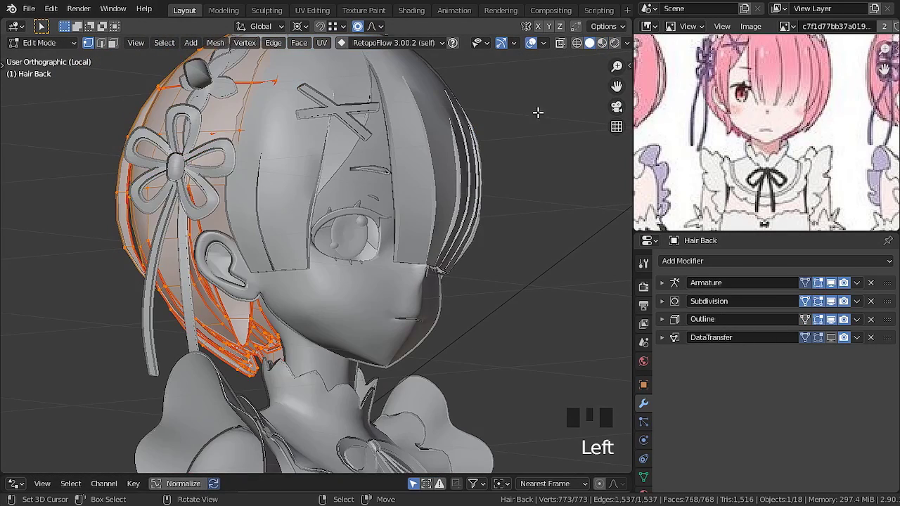
pyautogui.keyDown('ctrl'); pyautogui.moveTo(334, 319); pyautogui.dragTo(260, 292, button='middle'); pyautogui.keyUp('ctrl')
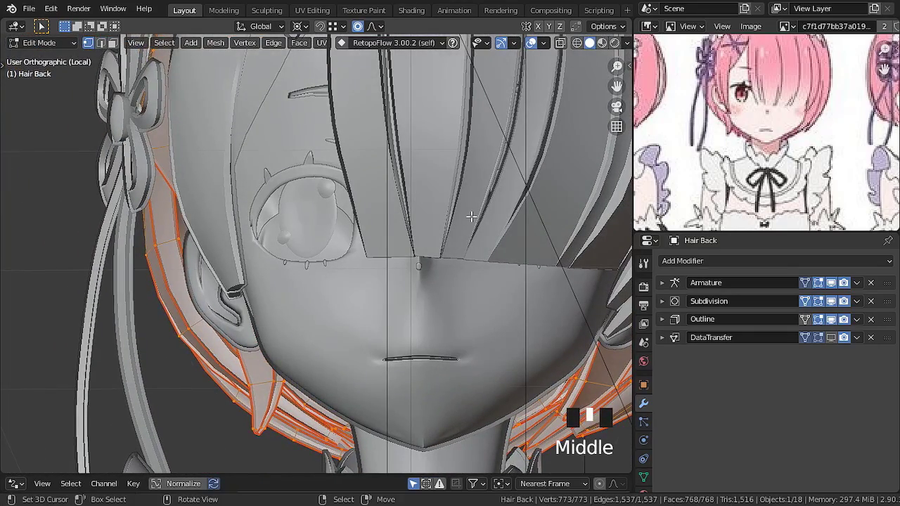
pyautogui.press('Tab')
pyautogui.rightClick(435, 212)
pyautogui.press('Tab')
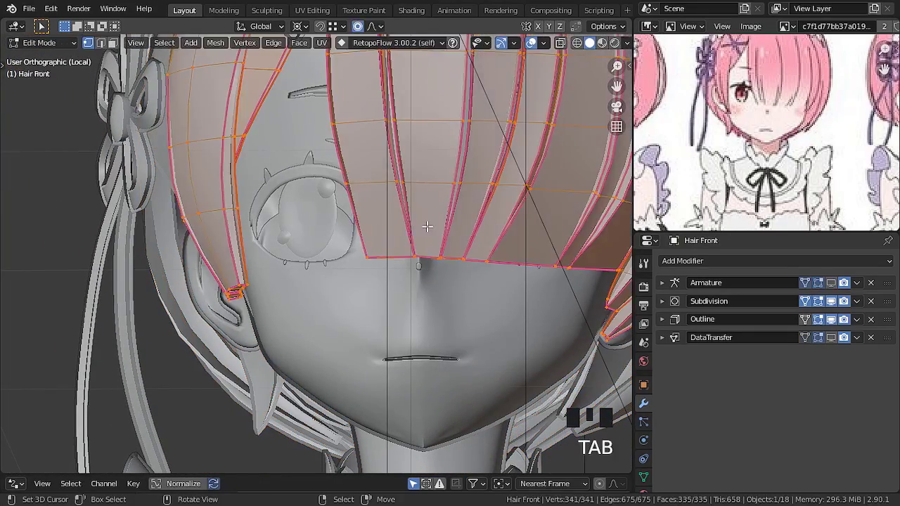
pyautogui.press('Tab')
pyautogui.click(595, 42)
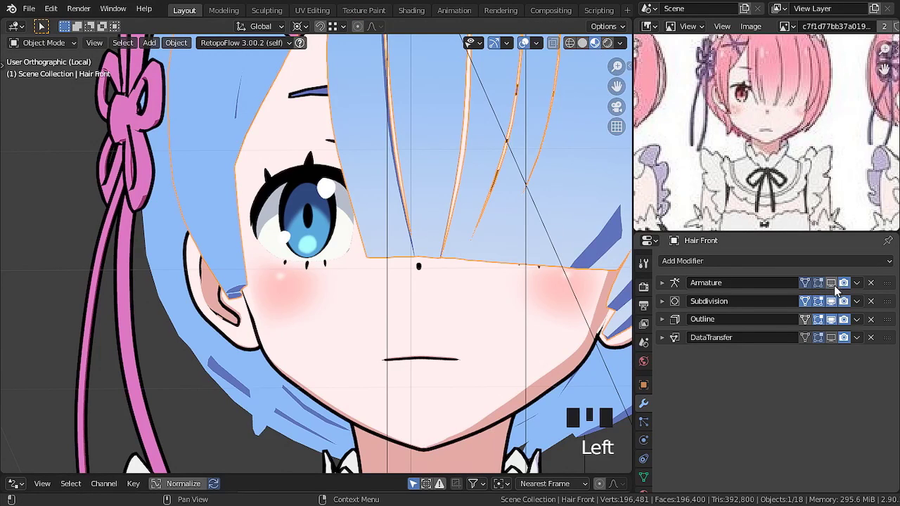
# Step: Toggle the viewport display of Hair Front's Outline, Armature and DataTransfer modifiers on and off to compare the shading
pyautogui.click(831, 320)
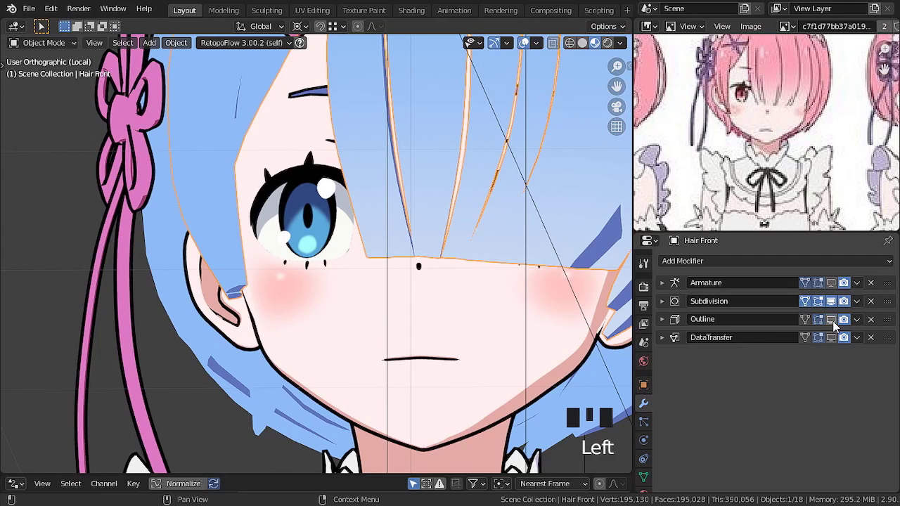
pyautogui.click(831, 319)
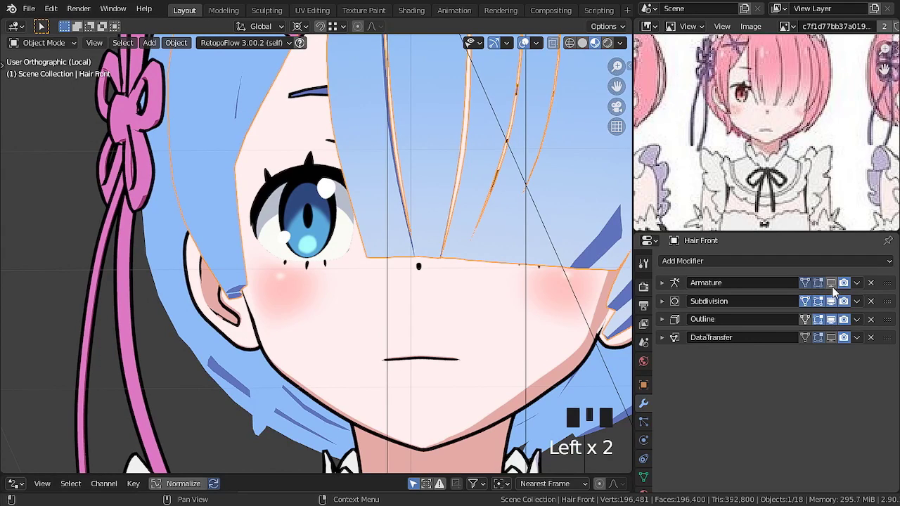
pyautogui.click(832, 284)
pyautogui.click(833, 338)
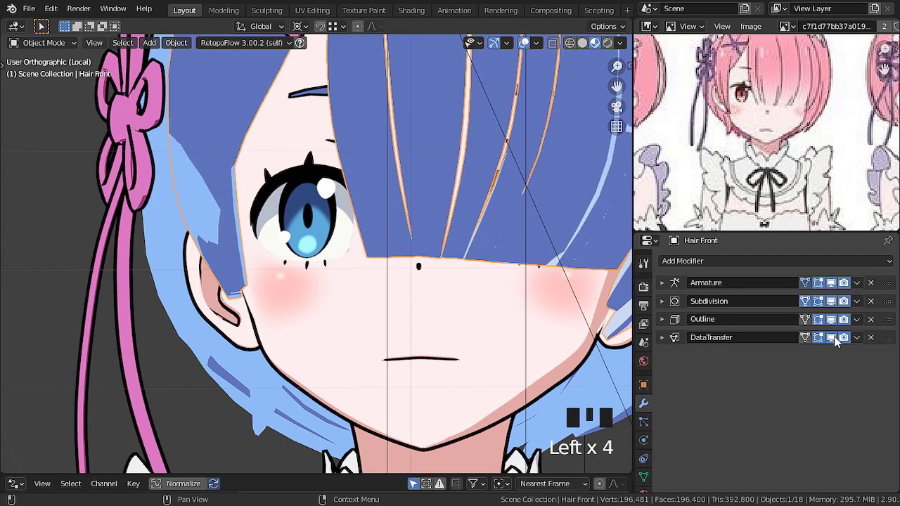
pyautogui.click(833, 338)
pyautogui.click(832, 282)
# Step: Switch the viewport to solid shading and enable the Face Orientation overlay
pyautogui.press('Tab')
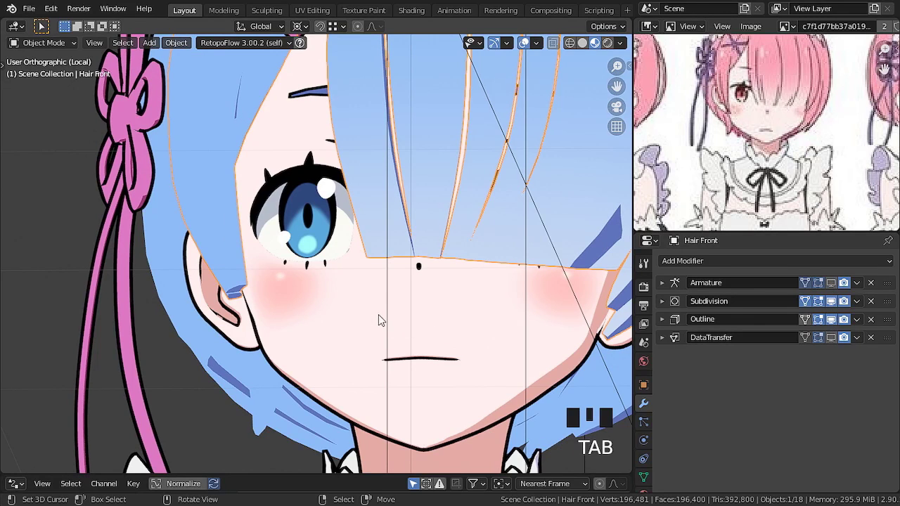
pyautogui.press('Tab')
pyautogui.keyDown('ctrl'); pyautogui.moveTo(362, 223); pyautogui.dragTo(367, 266, button='middle'); pyautogui.keyUp('ctrl')
pyautogui.press('Tab')
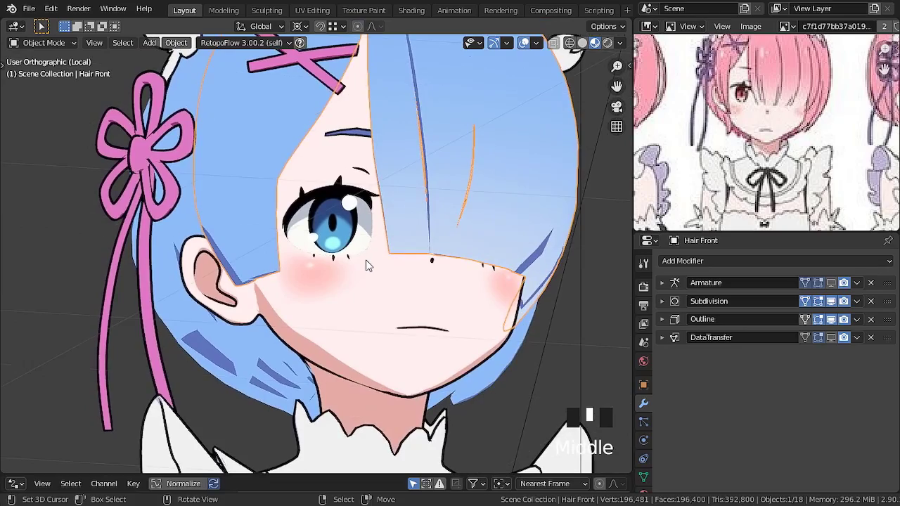
pyautogui.click(582, 43)
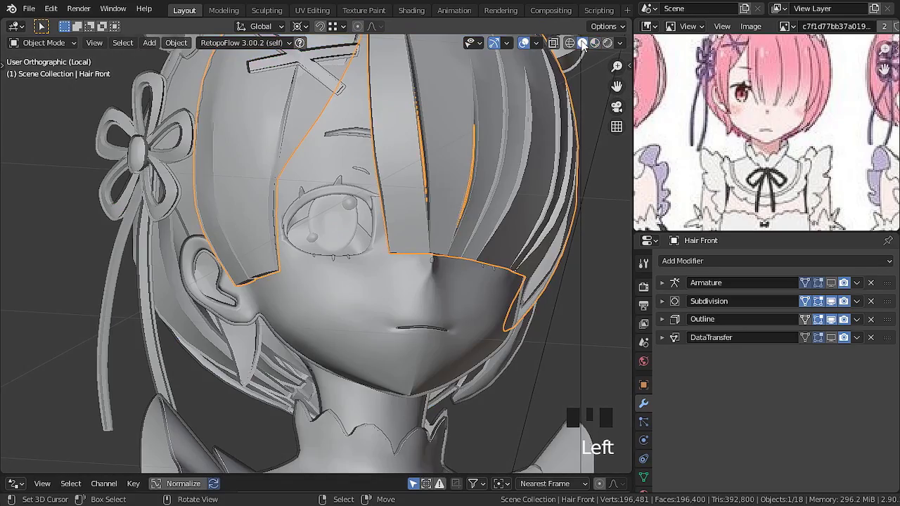
pyautogui.moveTo(277, 263); pyautogui.dragTo(269, 285, button='middle')
pyautogui.click(537, 44)
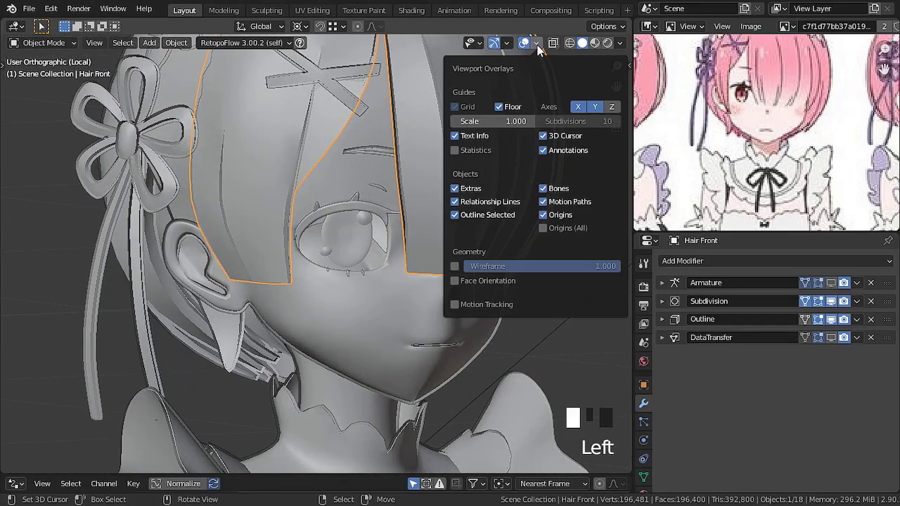
pyautogui.click(455, 280)
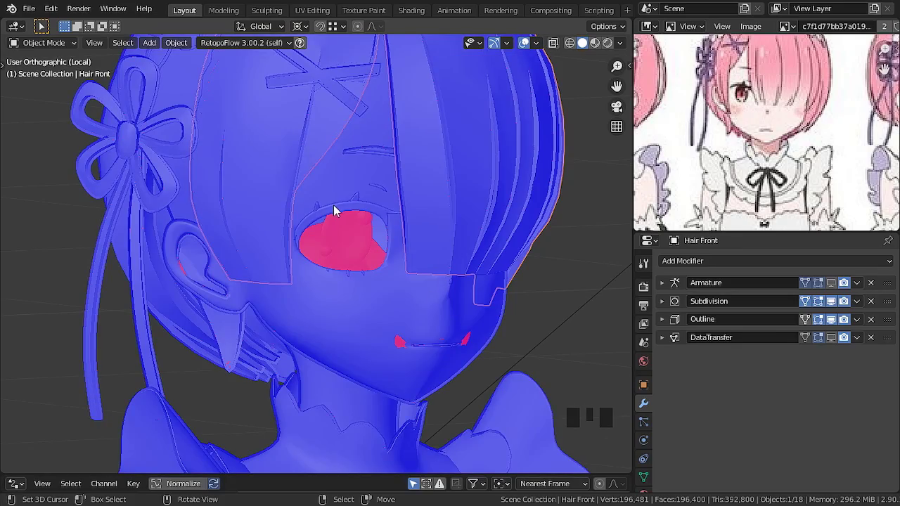
# Step: Recalculate the normals of the entire Hair Front mesh in Edit Mode and return to Object Mode
pyautogui.keyDown('shift'); pyautogui.moveTo(367, 197); pyautogui.dragTo(216, 278, button='middle'); pyautogui.keyUp('shift')
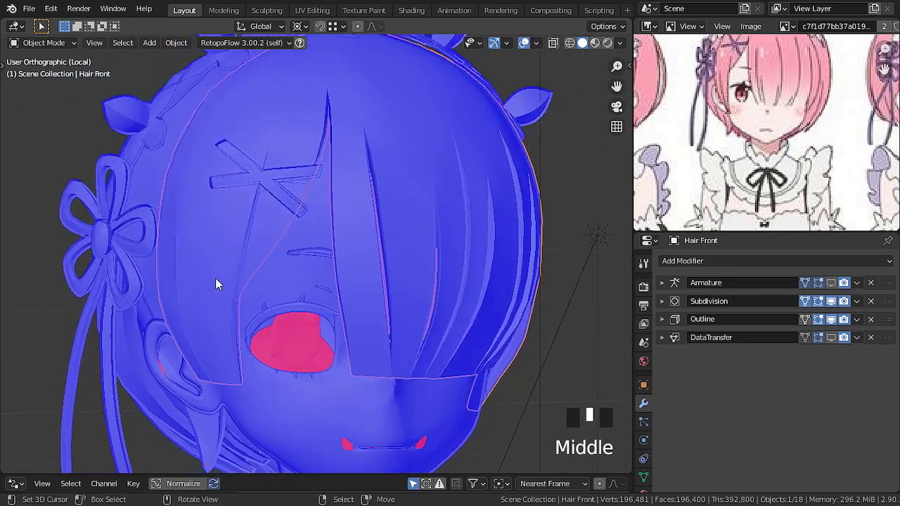
pyautogui.press('Tab')
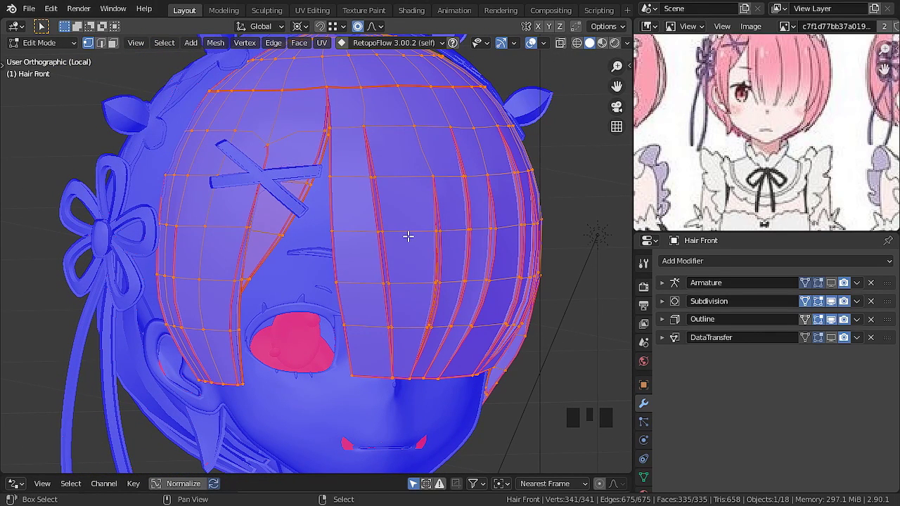
pyautogui.hotkey('shift', 'n')
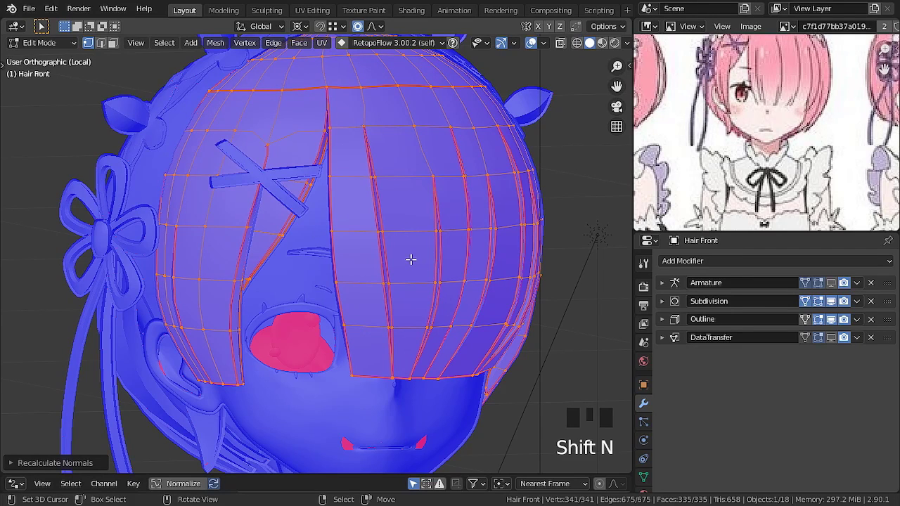
pyautogui.press('Tab')
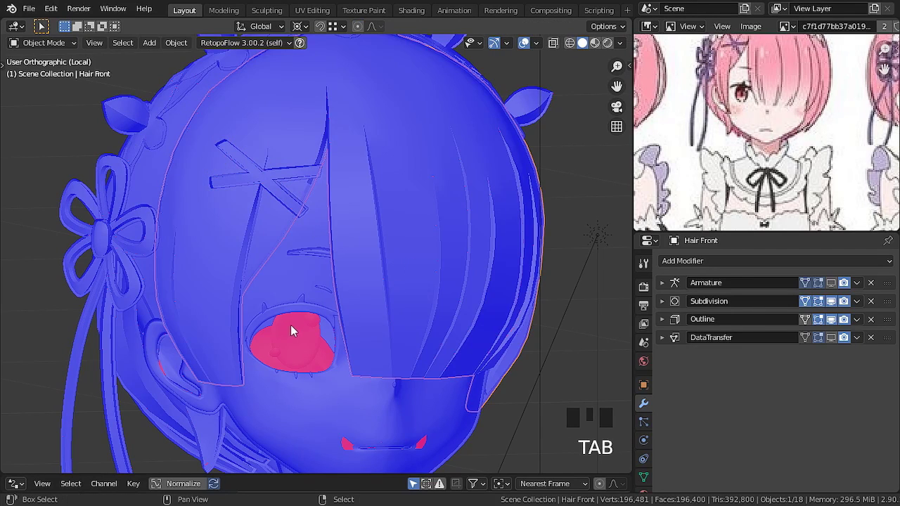
pyautogui.keyDown('shift'); pyautogui.moveTo(293, 327); pyautogui.dragTo(355, 283, button='middle'); pyautogui.keyUp('shift')
pyautogui.press('Tab')
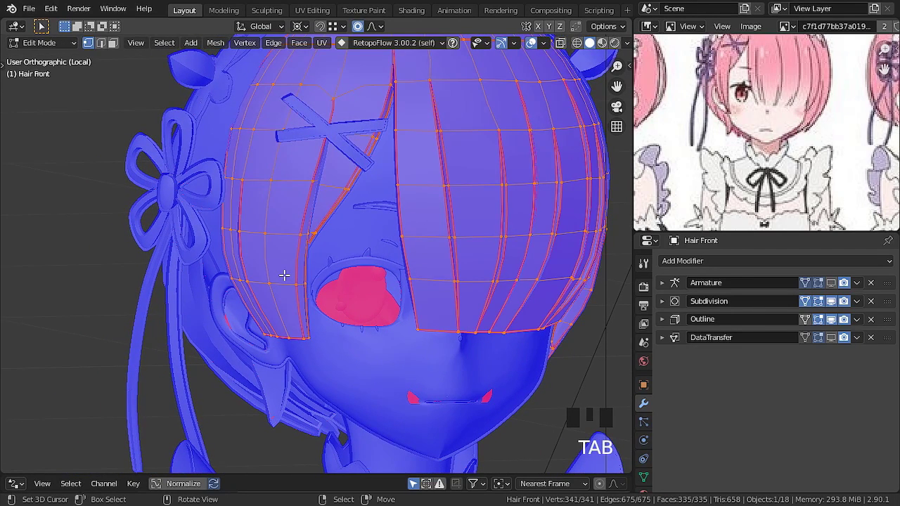
pyautogui.press('Tab')
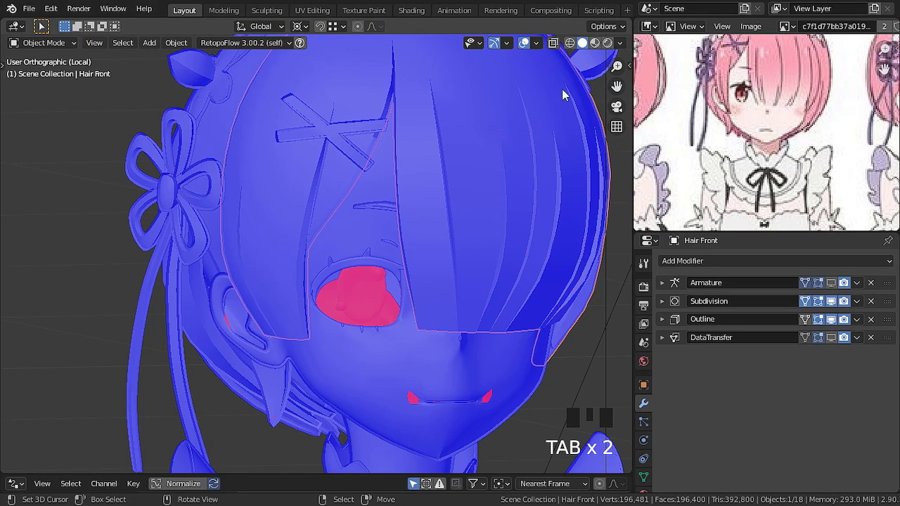
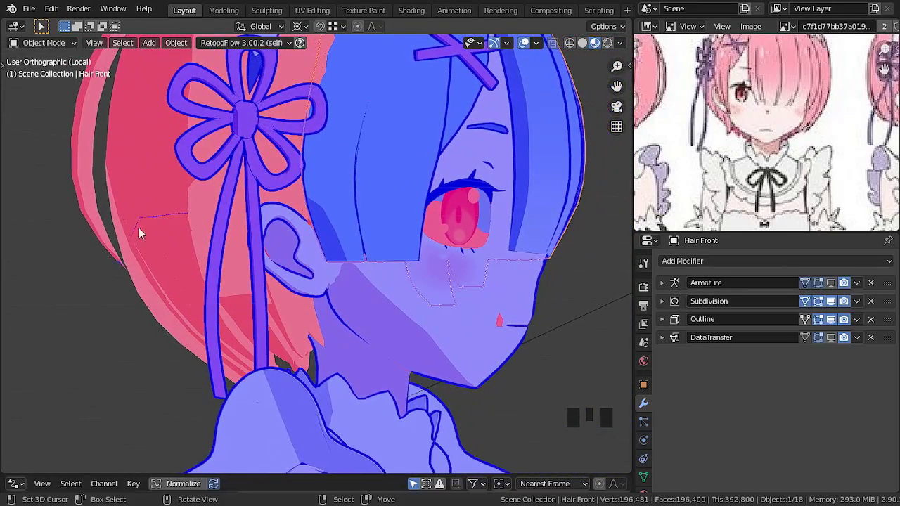
# Step: Recalculate the normals of the entire Hair Back mesh in Edit Mode
pyautogui.rightClick(147, 213)
pyautogui.press('Tab')
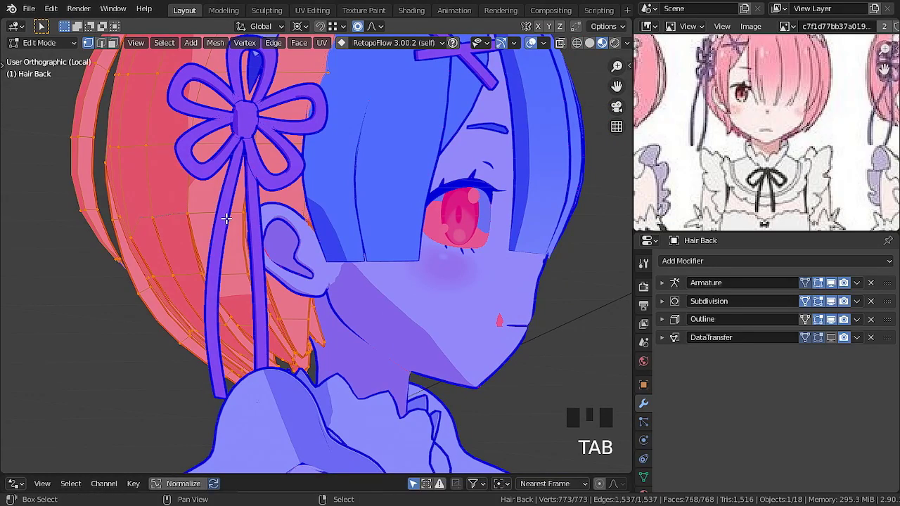
pyautogui.hotkey('shift', 'n')
pyautogui.moveTo(312, 304); pyautogui.dragTo(276, 298, button='middle')
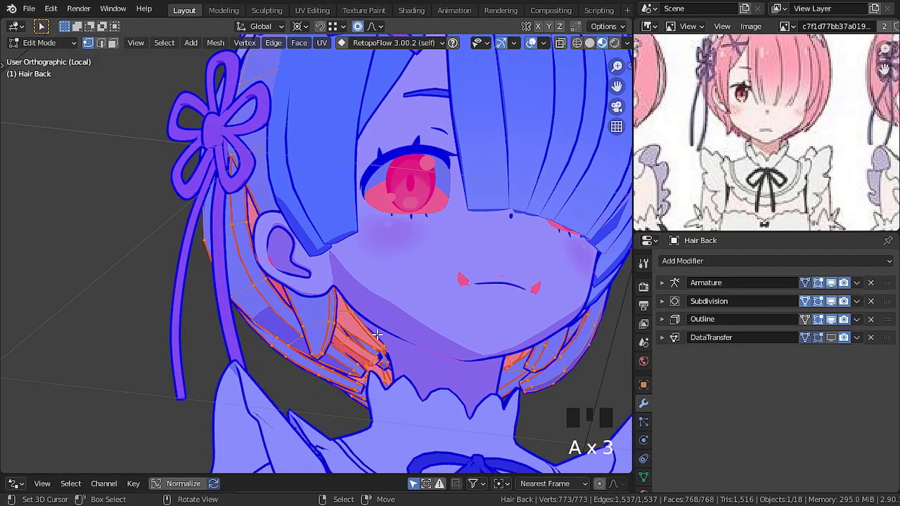
# Step: Select only the linked inner strands of Hair Back below the ear and recalculate their normals with Inside enabled
pyautogui.press('a')
pyautogui.press('a')
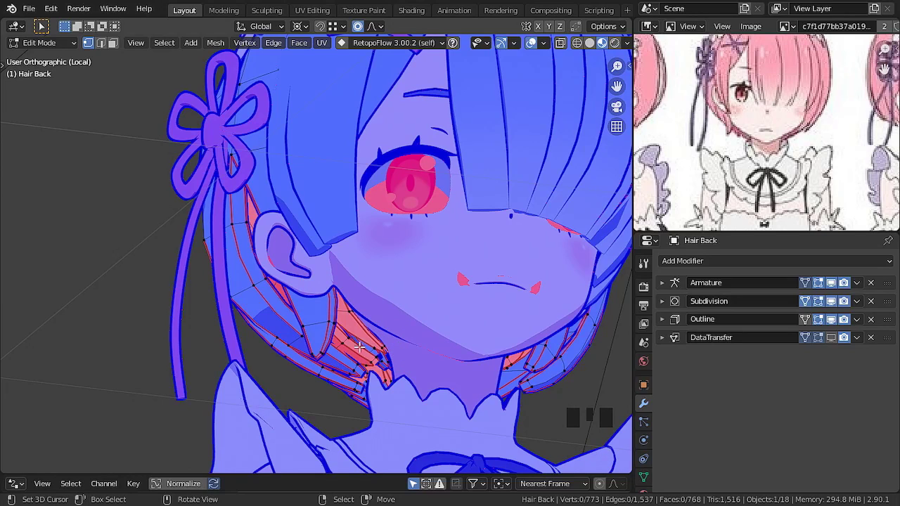
pyautogui.press('l')
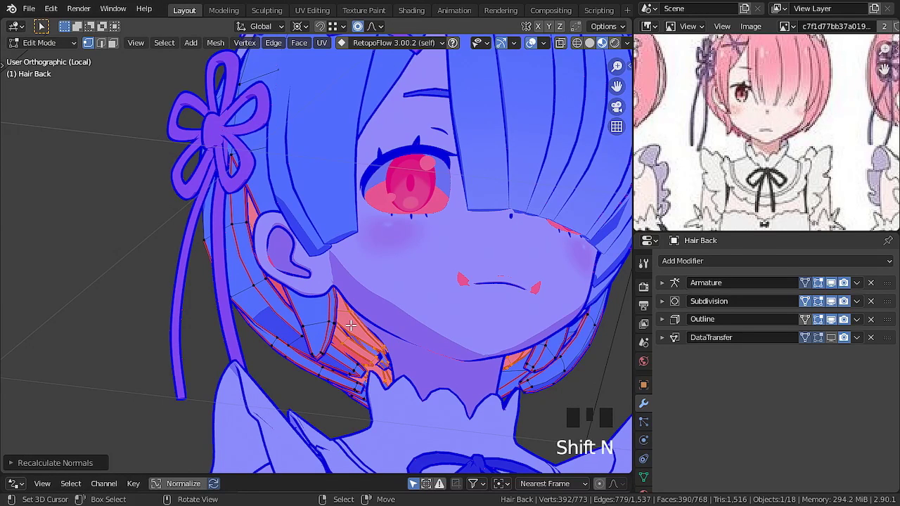
pyautogui.click(33, 462)
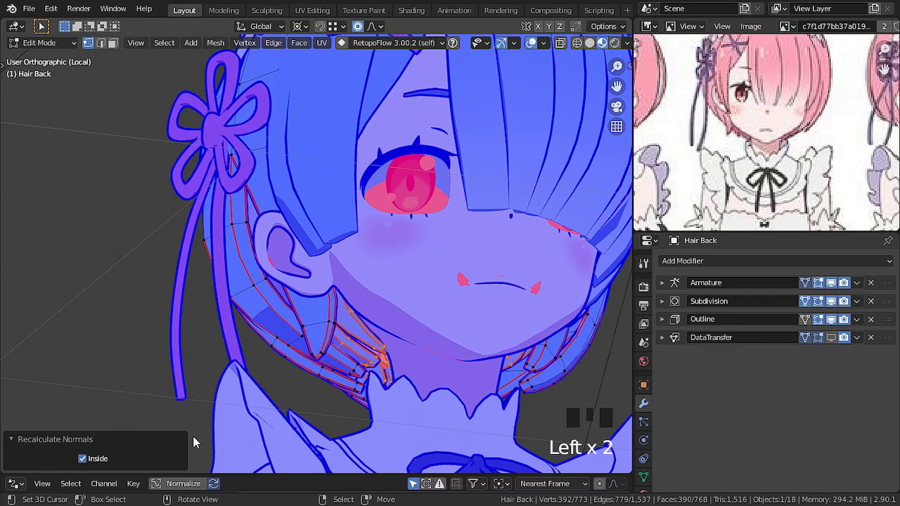
pyautogui.keyDown('shift'); pyautogui.moveTo(442, 396); pyautogui.dragTo(490, 359, button='middle'); pyautogui.keyUp('shift')
# Step: Switch the reference image area to the Outliner and hide the Body object
pyautogui.click(648, 26)
pyautogui.click(656, 55)
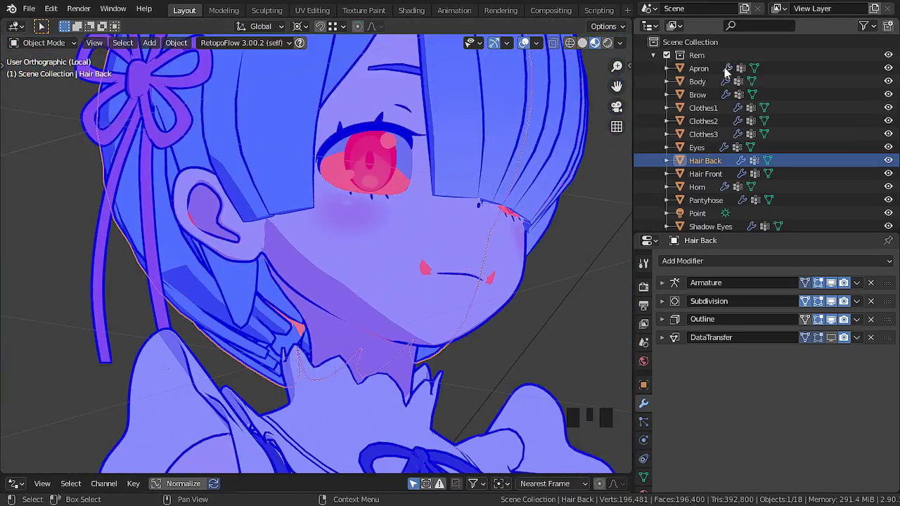
pyautogui.click(888, 82)
# Step: Edit Hair Back again, clear the selection and recalculate the normals of a linked strand section near the neck
pyautogui.press('Tab')
pyautogui.moveTo(422, 251); pyautogui.dragTo(394, 243, button='middle')
pyautogui.press('a')
pyautogui.press('a')
pyautogui.press('a')
pyautogui.press('a')
pyautogui.press('a')
pyautogui.hotkey('alt', 'a')
pyautogui.moveTo(316, 296); pyautogui.dragTo(362, 318, button='middle')
pyautogui.press('l')
pyautogui.hotkey('shift', 'n')
# Step: Try recalculating an inner Hair Back strand's linked faces with Inside enabled, selecting them from a face loop
pyautogui.keyDown('shift'); pyautogui.moveTo(345, 376); pyautogui.dragTo(316, 239, button='middle'); pyautogui.keyUp('shift')
pyautogui.moveTo(315, 240); pyautogui.dragTo(294, 299, button='middle')
pyautogui.press('a')
pyautogui.press('a')
pyautogui.press('a')
pyautogui.press('a')
pyautogui.press('3')
pyautogui.keyDown('alt'); pyautogui.rightClick(267, 261); pyautogui.keyUp('alt')
pyautogui.hotkey('ctrl', 'l')
pyautogui.hotkey('shift', 'n')
pyautogui.click(82, 458)
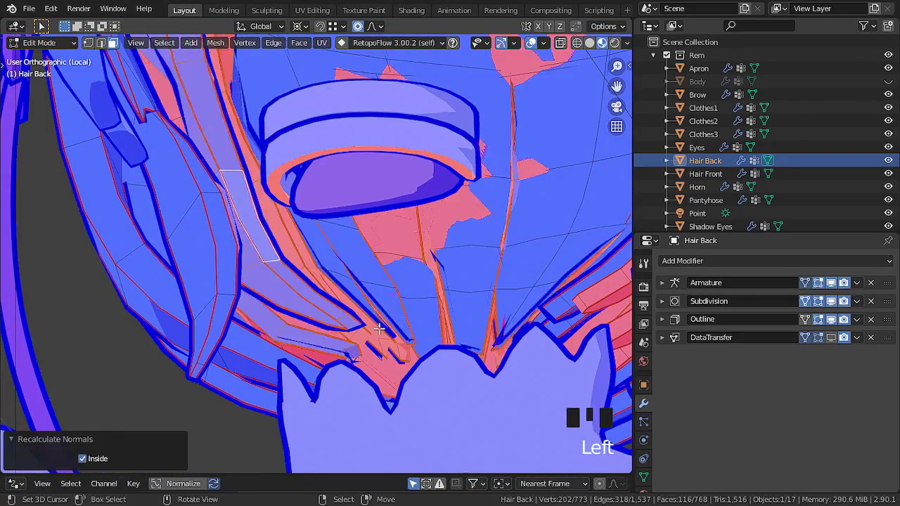
# Step: Undo the normal recalculation and linked selection on the inner Hair Back strand
pyautogui.keyDown('alt'); pyautogui.rightClick(399, 207); pyautogui.keyUp('alt')
pyautogui.moveTo(422, 303); pyautogui.dragTo(330, 309, button='middle')
pyautogui.hotkey('ctrl', 'z')
pyautogui.hotkey('ctrl', 'z')
pyautogui.hotkey('ctrl', 'z')
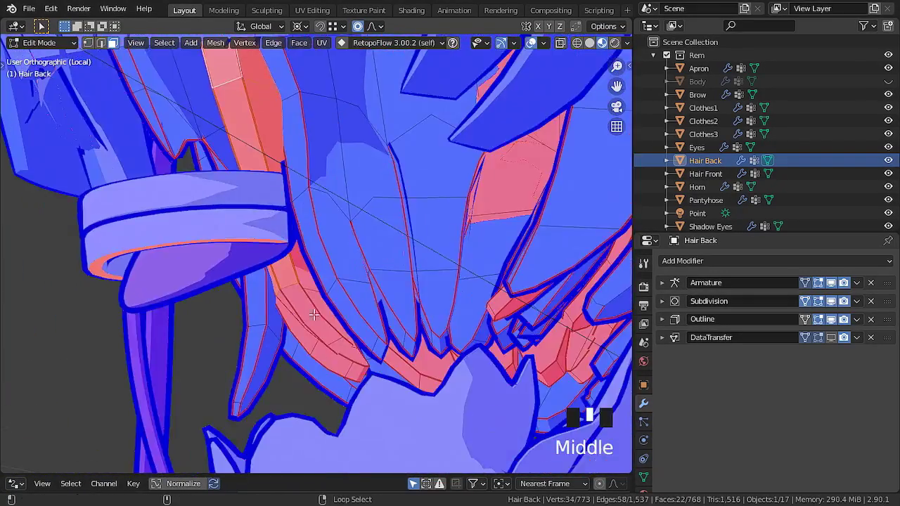
# Step: Select another face loop on Hair Back's inner strands and recalculate its normals with Inside enabled
pyautogui.keyDown('alt'); pyautogui.rightClick(318, 314); pyautogui.keyUp('alt')
pyautogui.hotkey('shift', 'n')
pyautogui.moveTo(323, 352); pyautogui.dragTo(398, 270, button='middle')
pyautogui.click(83, 458)
# Step: Recalculate the normals of the whole Hair Back mesh, undo the Inside variant and return to Object Mode
pyautogui.press('a')
pyautogui.hotkey('shift', 'n')
pyautogui.click(82, 458)
pyautogui.hotkey('ctrl', 'z')
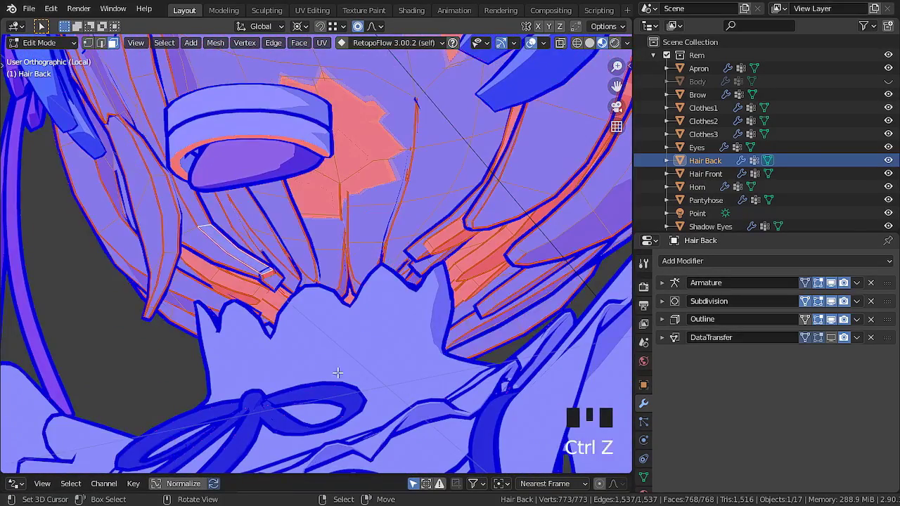
pyautogui.moveTo(337, 372); pyautogui.dragTo(358, 295, button='middle')
pyautogui.scroll(-3, 358, 295)
pyautogui.moveTo(422, 239); pyautogui.dragTo(317, 260, button='middle')
pyautogui.press('Tab')
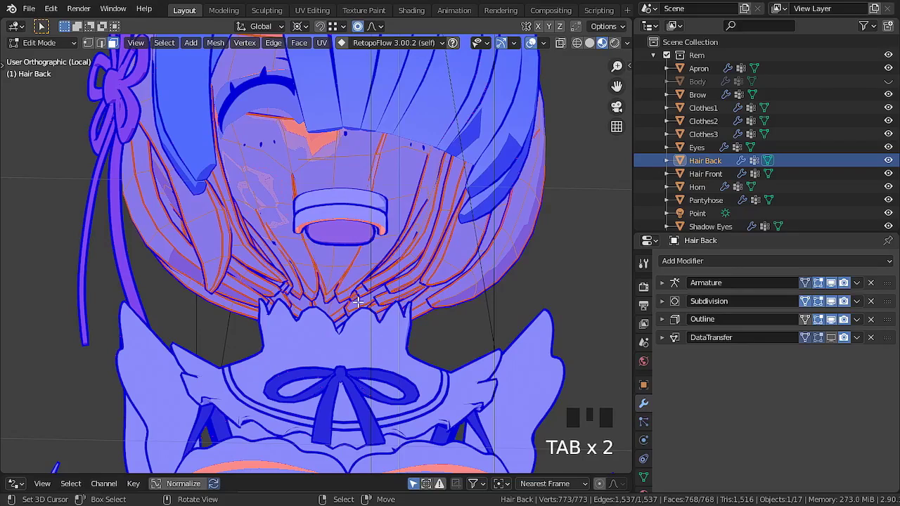
pyautogui.press('Tab')
# Step: Disable the Face Orientation overlay and check the outlines and shading of the hair from the front
pyautogui.keyDown('ctrl'); pyautogui.moveTo(358, 301); pyautogui.dragTo(358, 245, button='middle'); pyautogui.keyUp('ctrl')
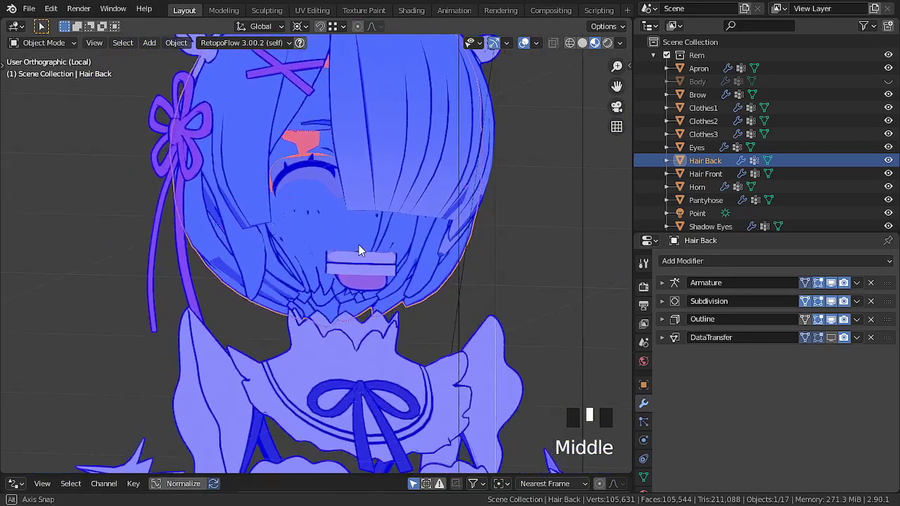
pyautogui.click(538, 44)
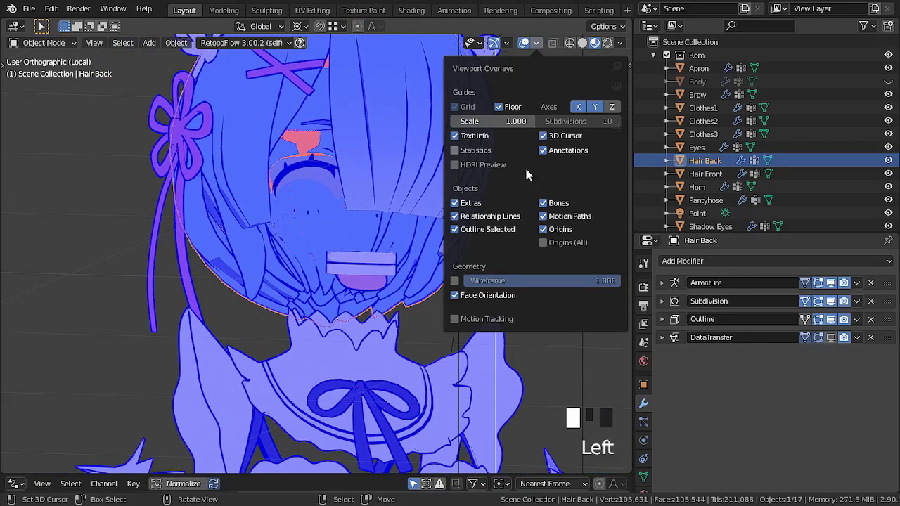
pyautogui.click(454, 295)
pyautogui.keyDown('ctrl'); pyautogui.moveTo(331, 311); pyautogui.dragTo(342, 267, button='middle'); pyautogui.keyUp('ctrl')
pyautogui.keyDown('shift'); pyautogui.moveTo(368, 181); pyautogui.dragTo(356, 248, button='middle'); pyautogui.keyUp('shift')
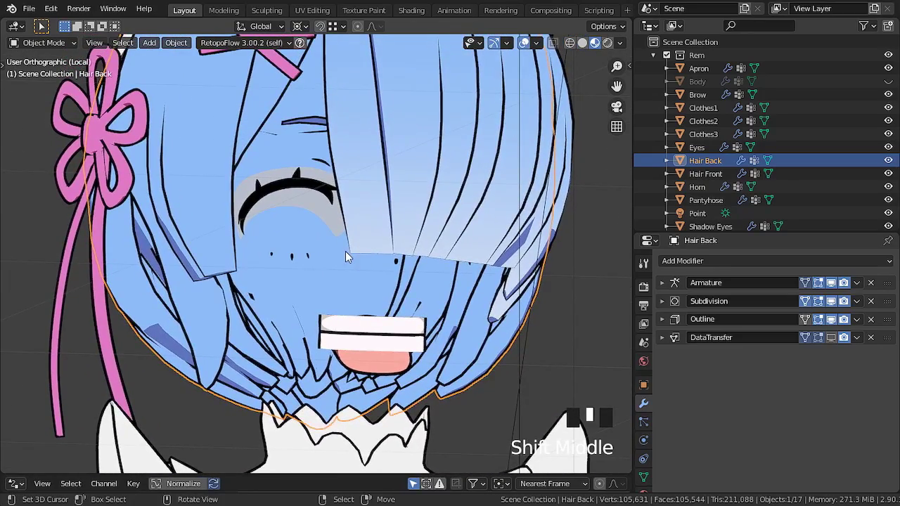
pyautogui.keyDown('ctrl'); pyautogui.moveTo(374, 164); pyautogui.dragTo(371, 194, button='middle'); pyautogui.keyUp('ctrl')
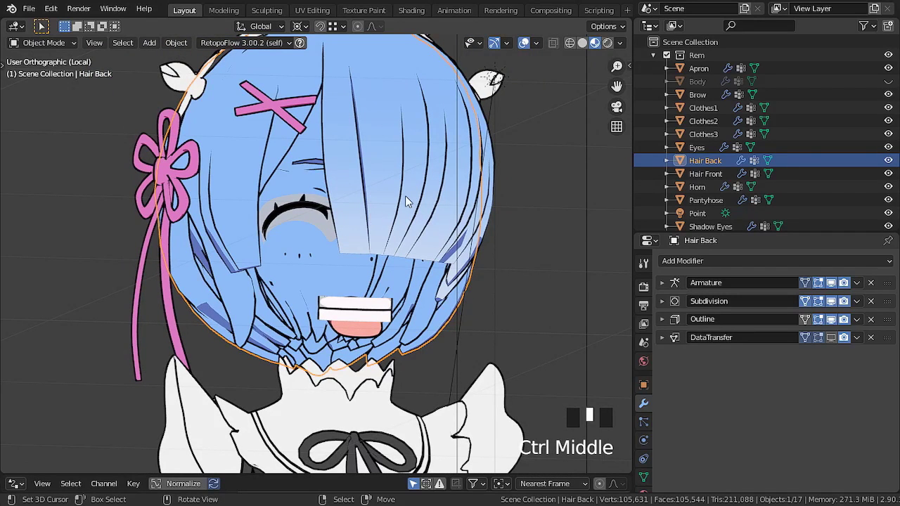
# Step: Unhide the Body mesh and view the complete head straight from the front
pyautogui.keyDown('shift'); pyautogui.moveTo(405, 196); pyautogui.dragTo(431, 216, button='middle'); pyautogui.keyUp('shift')
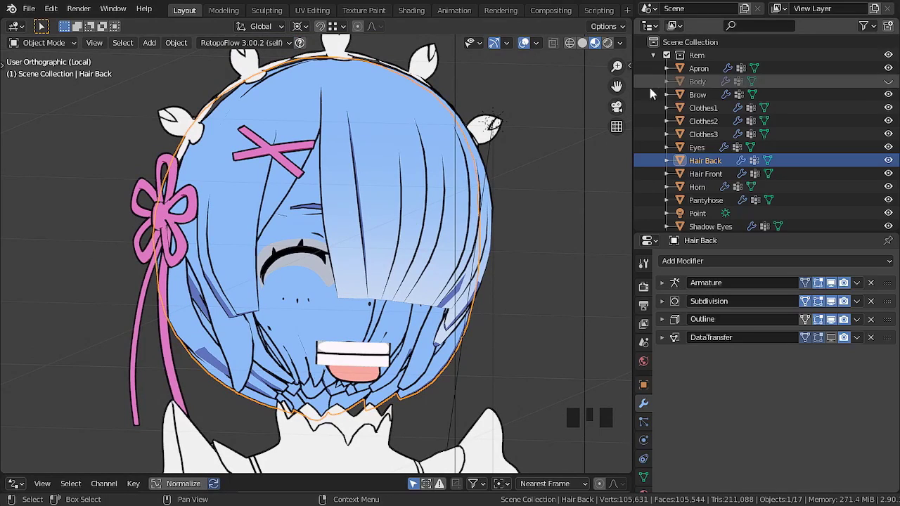
pyautogui.click(888, 82)
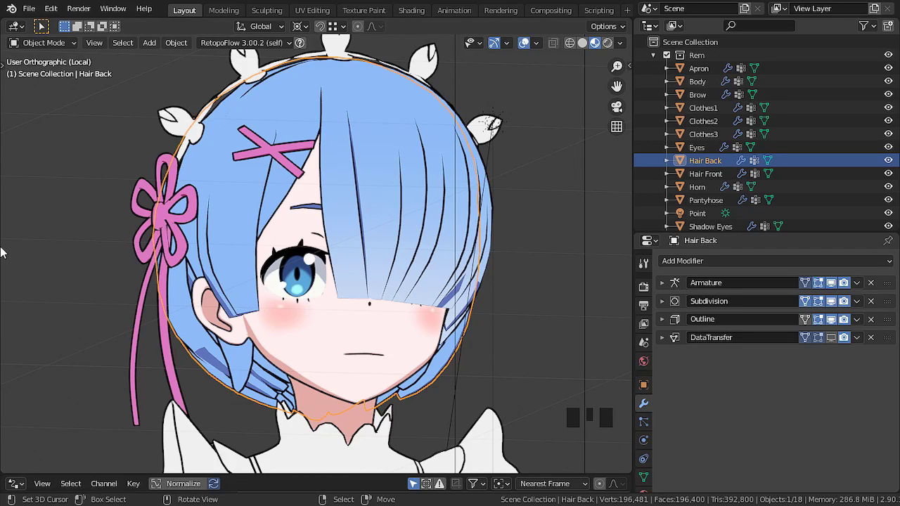
pyautogui.press('KP_1')
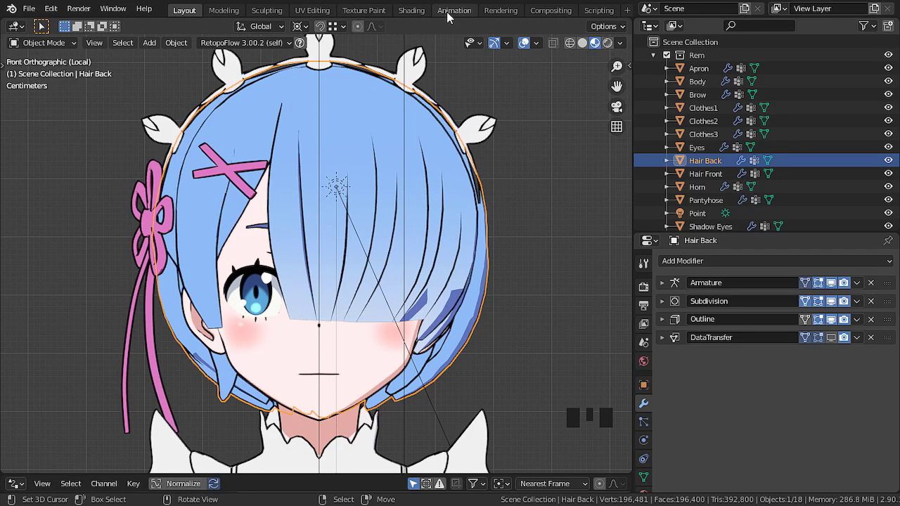
# Step: Switch to the Shading workspace and show the face from the front with material preview shading
pyautogui.click(412, 10)
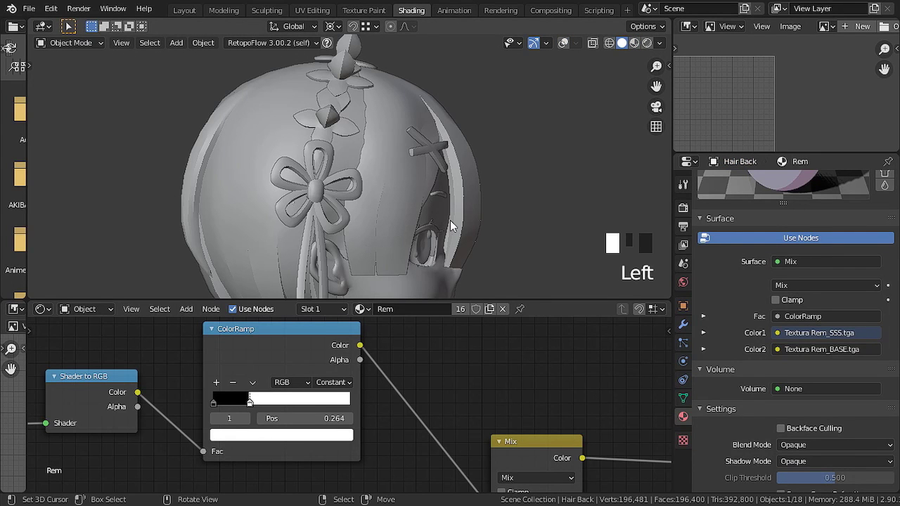
pyautogui.click(635, 43)
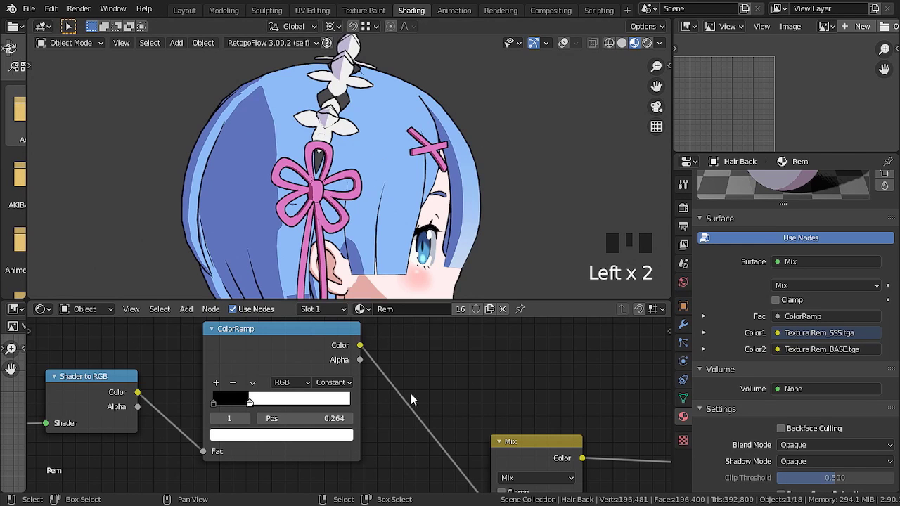
pyautogui.press('KP_1')
pyautogui.keyDown('shift'); pyautogui.moveTo(394, 176); pyautogui.dragTo(281, 197, button='middle'); pyautogui.keyUp('shift')
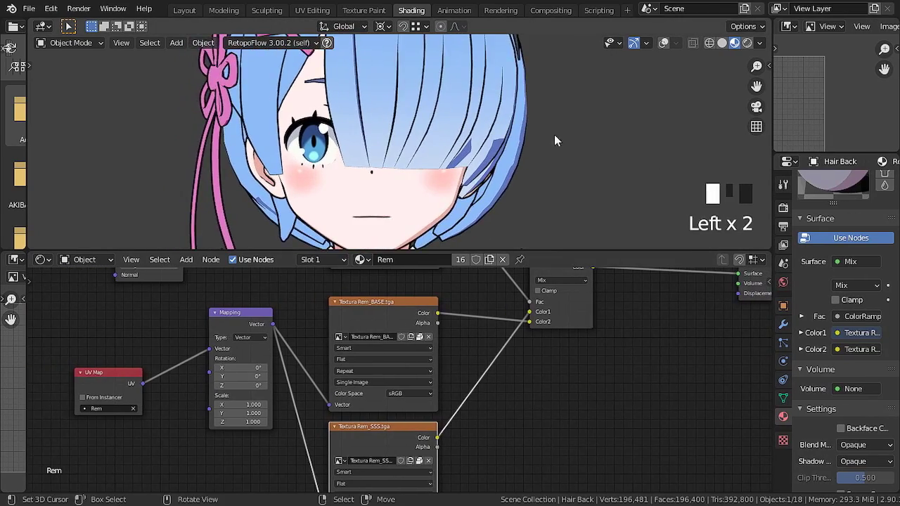
pyautogui.keyDown('shift'); pyautogui.moveTo(554, 134); pyautogui.dragTo(514, 140, button='middle'); pyautogui.keyUp('shift')
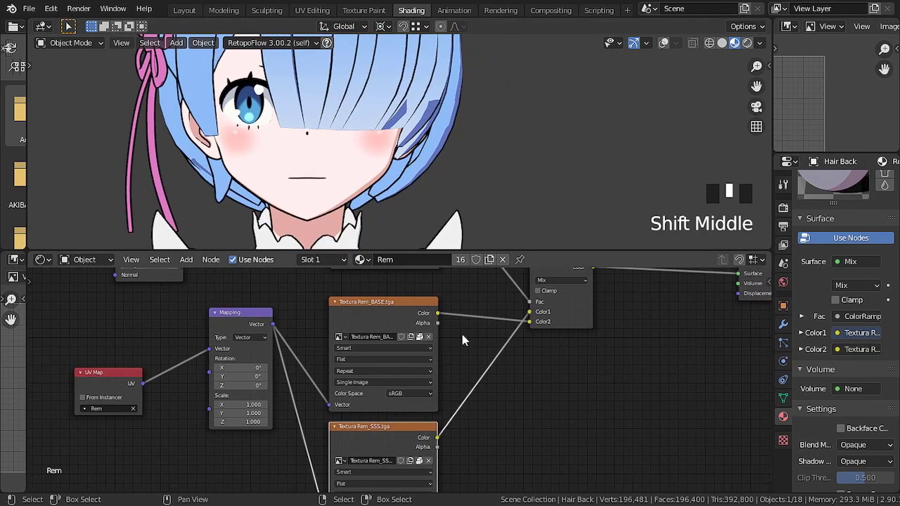
# Step: Unlink the Rem BASE and SSS images from their texture nodes and load Textura Ram_SSS.tga into the SSS node
pyautogui.scroll(2, 492, 379)
pyautogui.keyDown('shift'); pyautogui.moveTo(525, 418); pyautogui.dragTo(550, 421, button='middle'); pyautogui.keyUp('shift')
pyautogui.keyDown('shift'); pyautogui.click(468, 319); pyautogui.keyUp('shift')
pyautogui.keyDown('shift'); pyautogui.moveTo(468, 319); pyautogui.dragTo(461, 238, button='middle'); pyautogui.keyUp('shift')
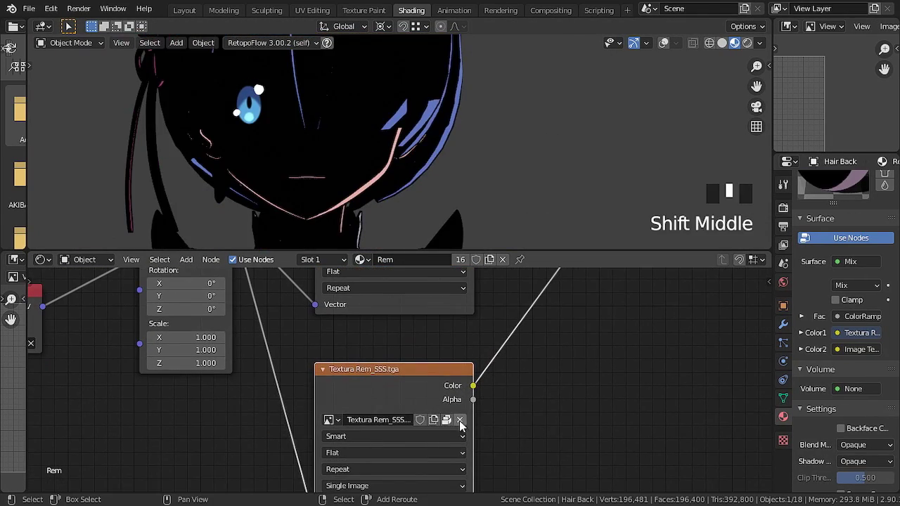
pyautogui.keyDown('shift'); pyautogui.click(461, 420); pyautogui.keyUp('shift')
pyautogui.click(454, 421)
pyautogui.click(213, 102)
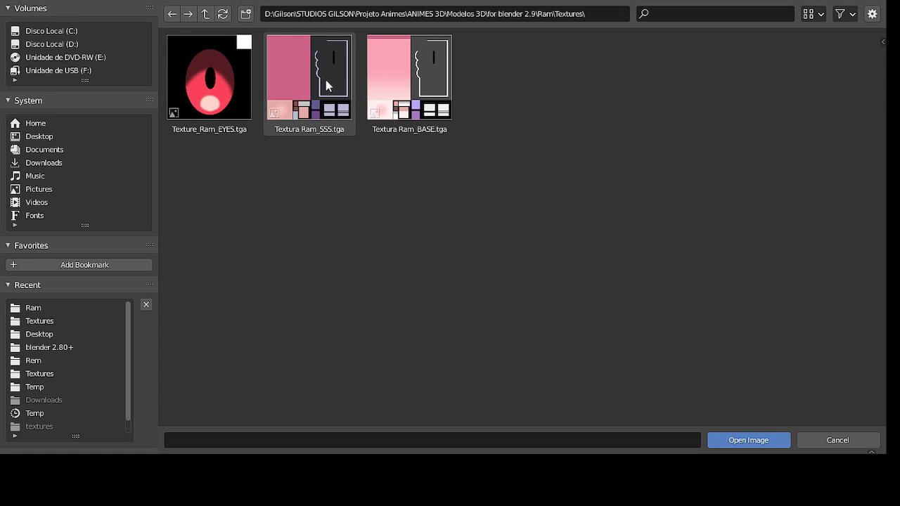
pyautogui.doubleClick(295, 79)
# Step: Load Textura Ram_BASE.tga from the Ram Textures folder into the empty base image texture node
pyautogui.moveTo(585, 325); pyautogui.dragTo(587, 438, button='middle')
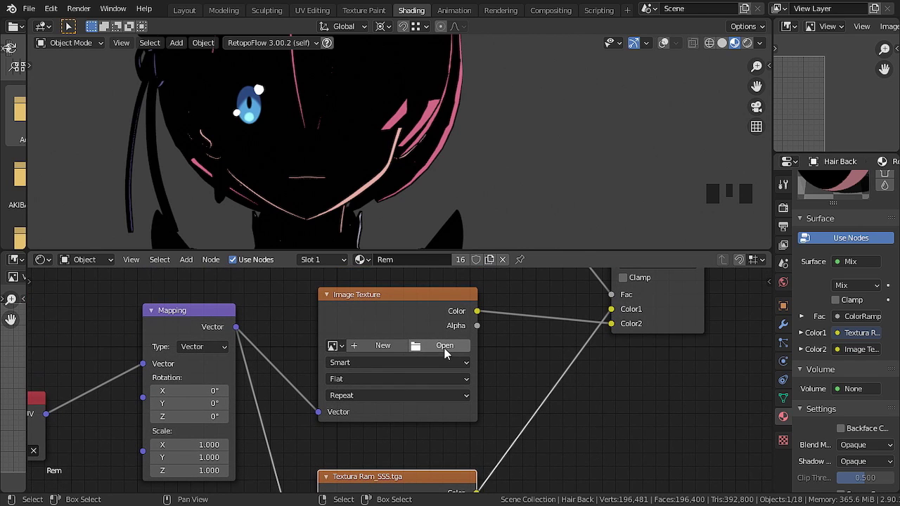
pyautogui.click(445, 346)
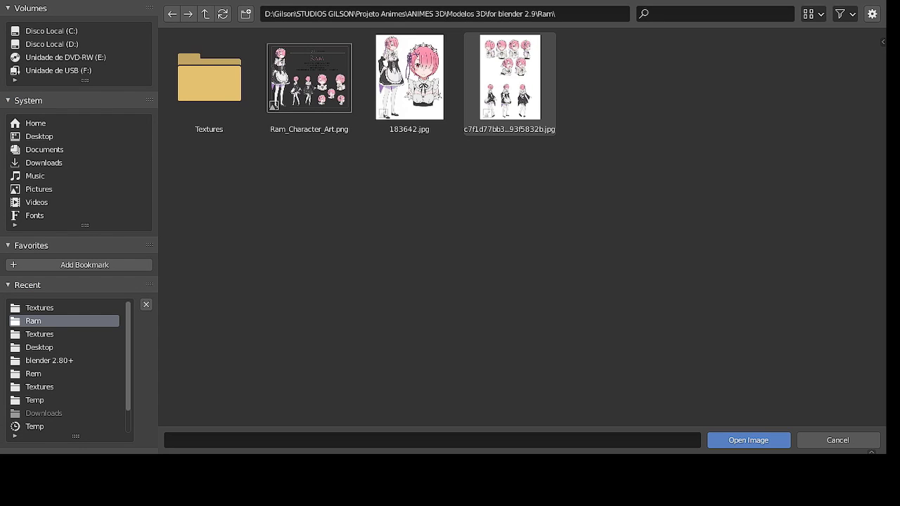
pyautogui.doubleClick(208, 90)
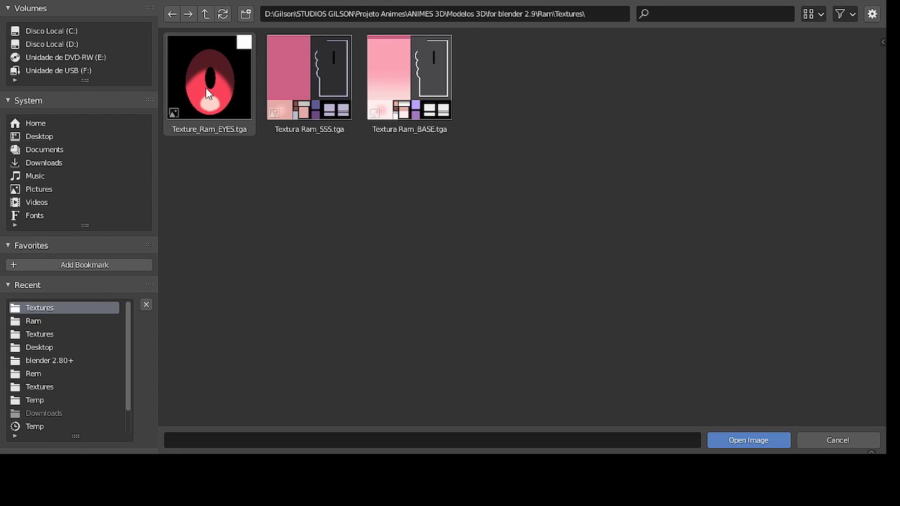
pyautogui.doubleClick(395, 76)
pyautogui.moveTo(539, 402)
pyautogui.keyDown('shift'); pyautogui.mouseDown(button='middle')
pyautogui.moveTo(538, 339)
pyautogui.moveTo(547, 402)
pyautogui.mouseUp(button='middle'); pyautogui.keyUp('shift')
pyautogui.keyDown('shift'); pyautogui.moveTo(473, 326); pyautogui.dragTo(518, 411, button='middle'); pyautogui.keyUp('shift')
pyautogui.keyDown('shift'); pyautogui.moveTo(313, 93); pyautogui.dragTo(373, 164, button='middle'); pyautogui.keyUp('shift')
pyautogui.scroll(8, 840, 317)
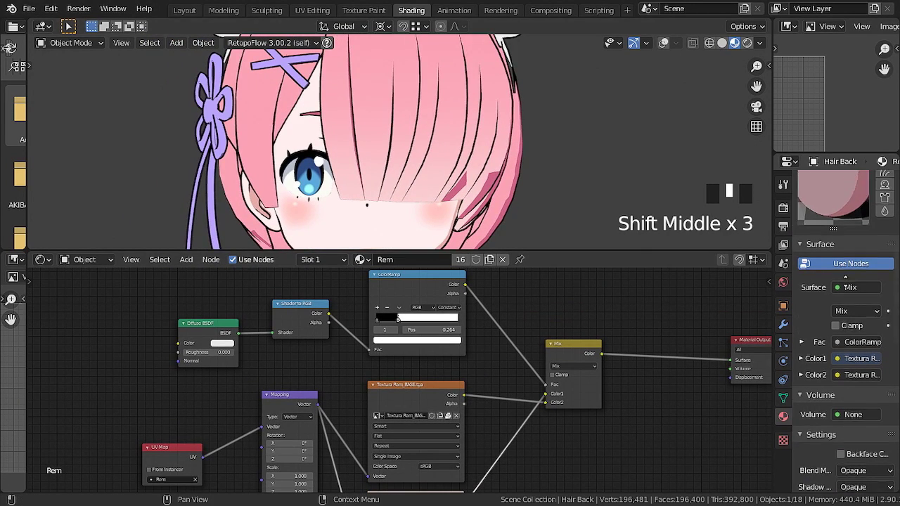
# Step: Replace the image in the Body's Eyes material with Texture_Ram_EYES.tga
pyautogui.keyDown('shift'); pyautogui.moveTo(446, 185); pyautogui.dragTo(424, 130, button='middle'); pyautogui.keyUp('shift')
pyautogui.rightClick(320, 199)
pyautogui.click(823, 198)
pyautogui.scroll(3, 593, 335)
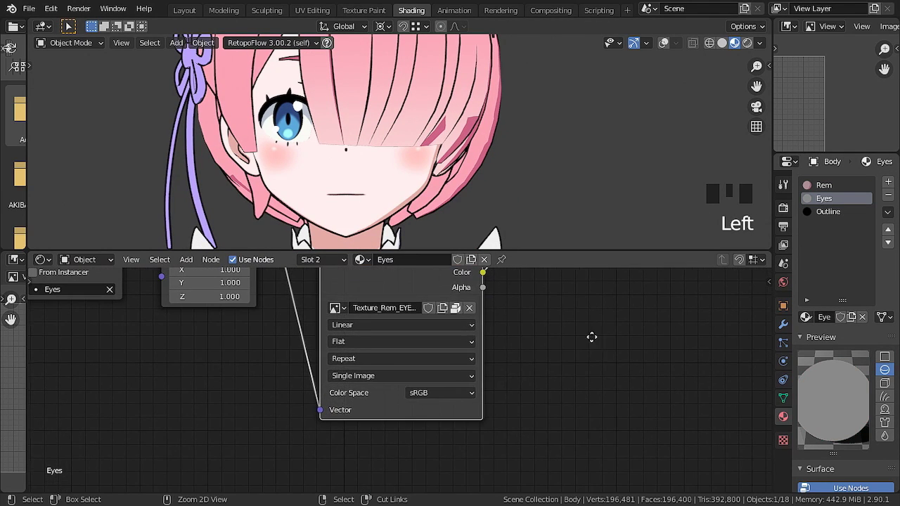
pyautogui.keyDown('shift'); pyautogui.click(466, 310); pyautogui.keyUp('shift')
pyautogui.click(441, 309)
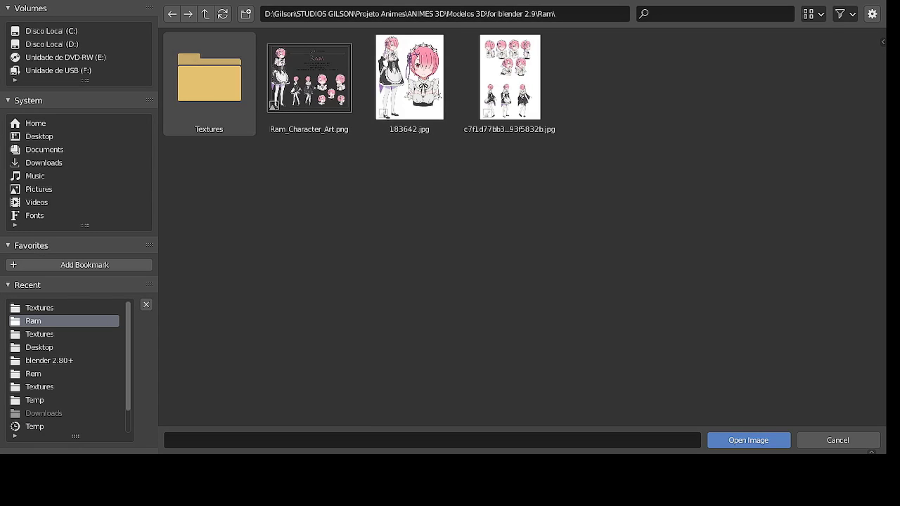
pyautogui.doubleClick(211, 92)
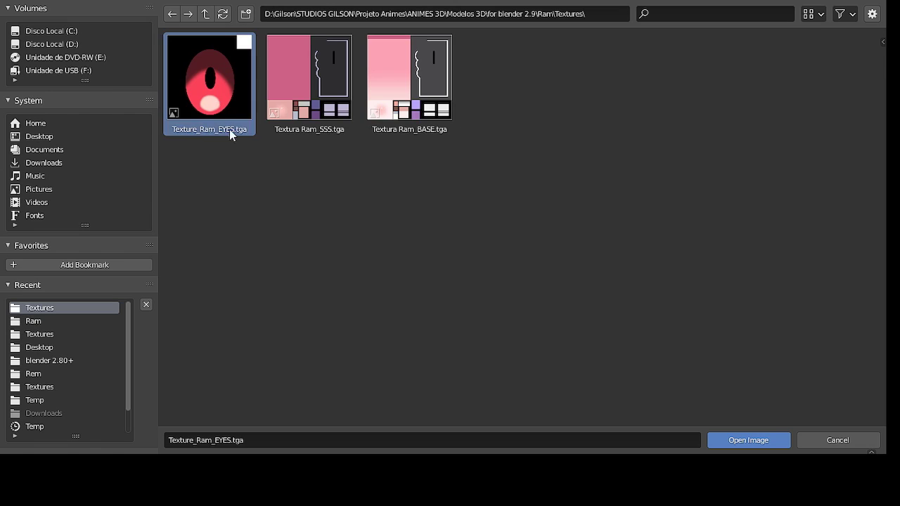
pyautogui.click(730, 440)
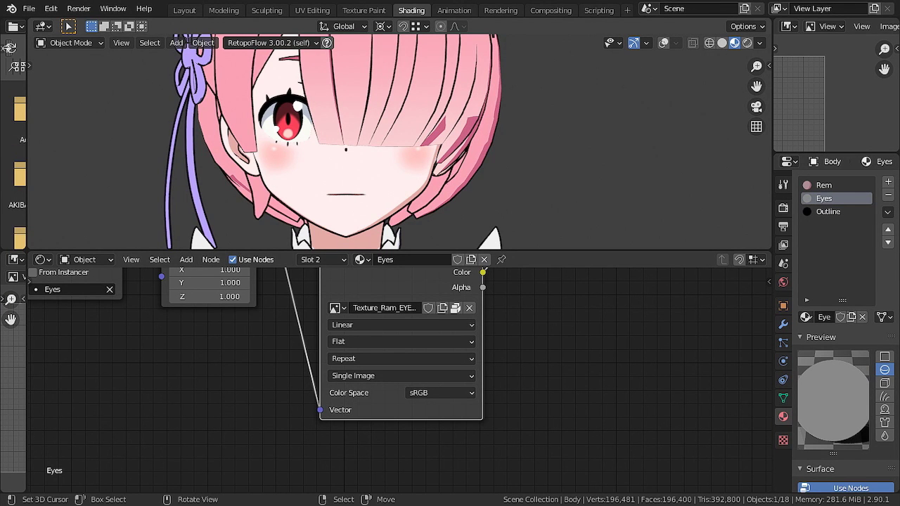
# Step: Enlarge the 3D viewport over the node editor and widen the image editor beside it
pyautogui.moveTo(394, 146); pyautogui.dragTo(415, 184, button='middle')
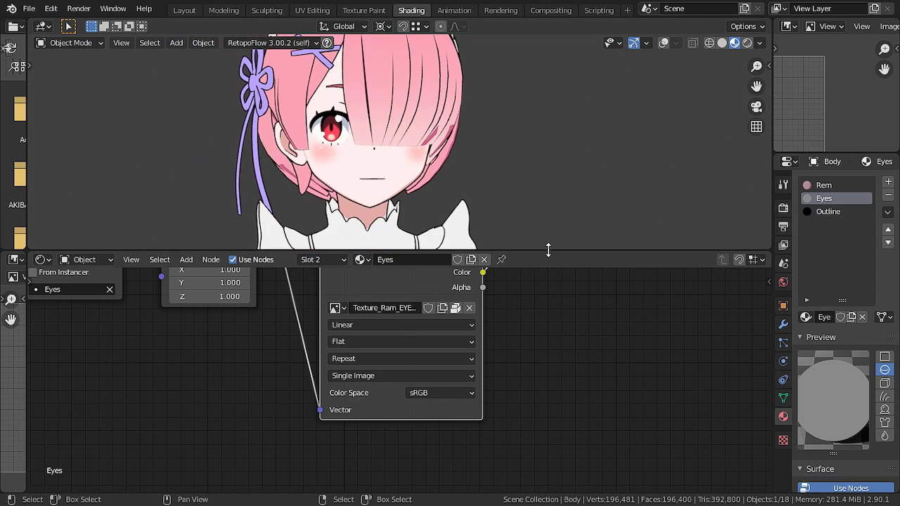
pyautogui.moveTo(549, 250); pyautogui.dragTo(530, 406)
pyautogui.keyDown('shift'); pyautogui.moveTo(554, 217); pyautogui.dragTo(507, 257, button='middle'); pyautogui.keyUp('shift')
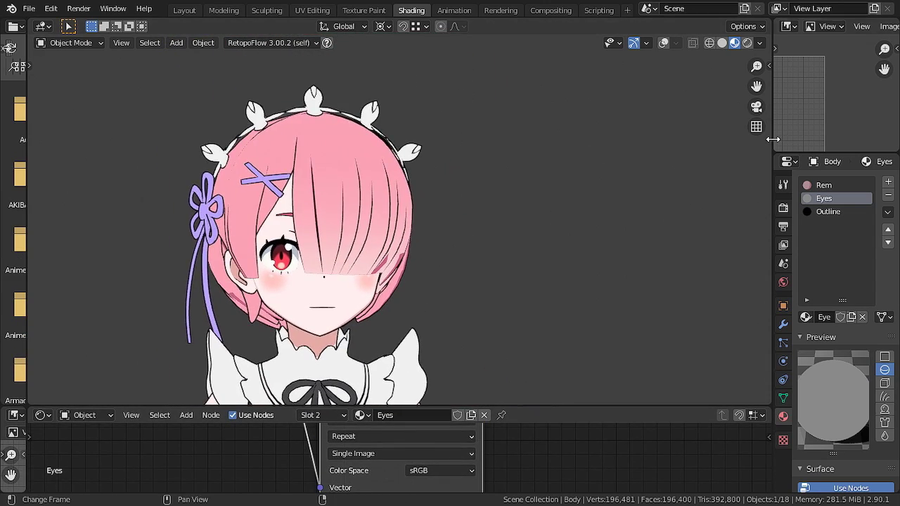
pyautogui.moveTo(774, 139); pyautogui.dragTo(615, 161)
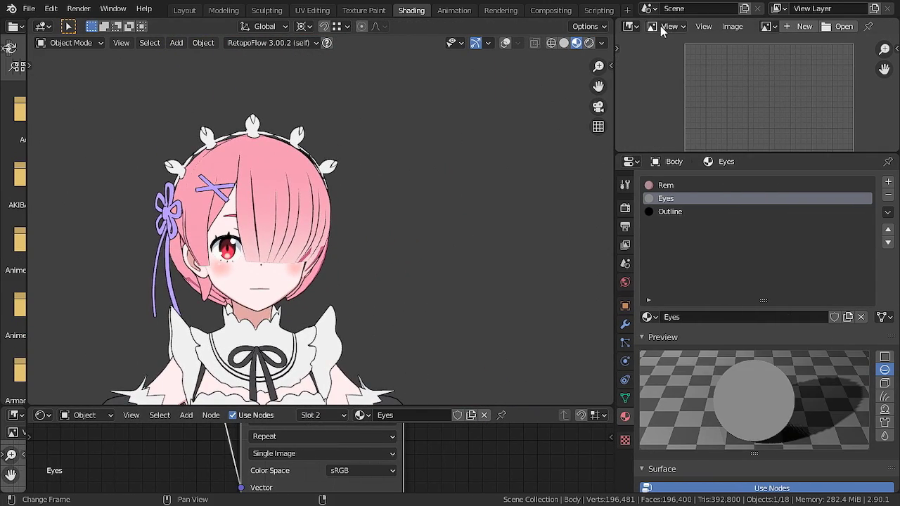
# Step: Display Textura Ram_BASE.tga in the image editor and make the editor tall enough to show the whole texture
pyautogui.click(768, 33)
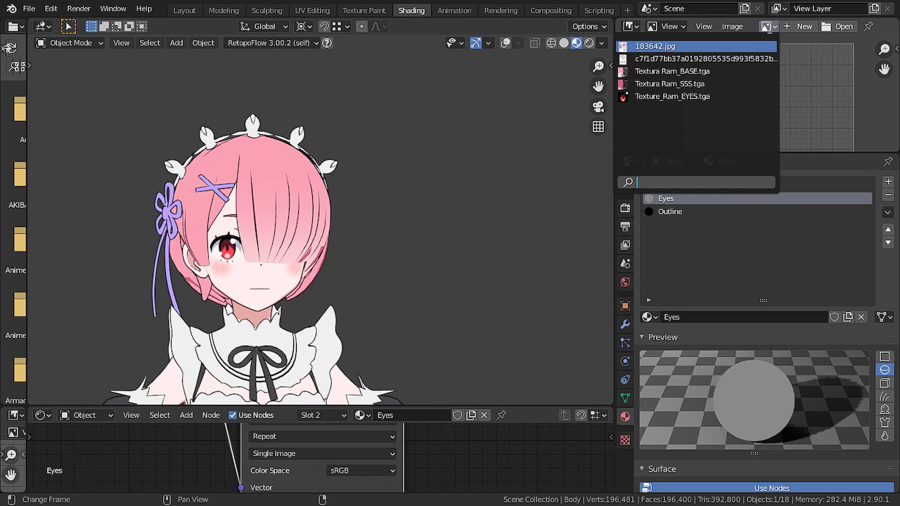
pyautogui.click(661, 83)
pyautogui.moveTo(717, 154); pyautogui.dragTo(722, 368)
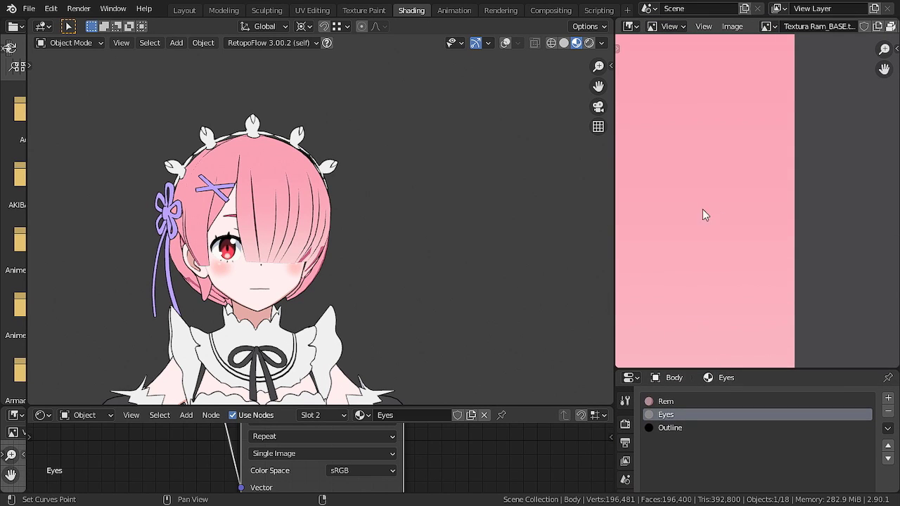
pyautogui.moveTo(703, 215); pyautogui.dragTo(718, 245, button='middle')
pyautogui.scroll(-3, 724, 246)
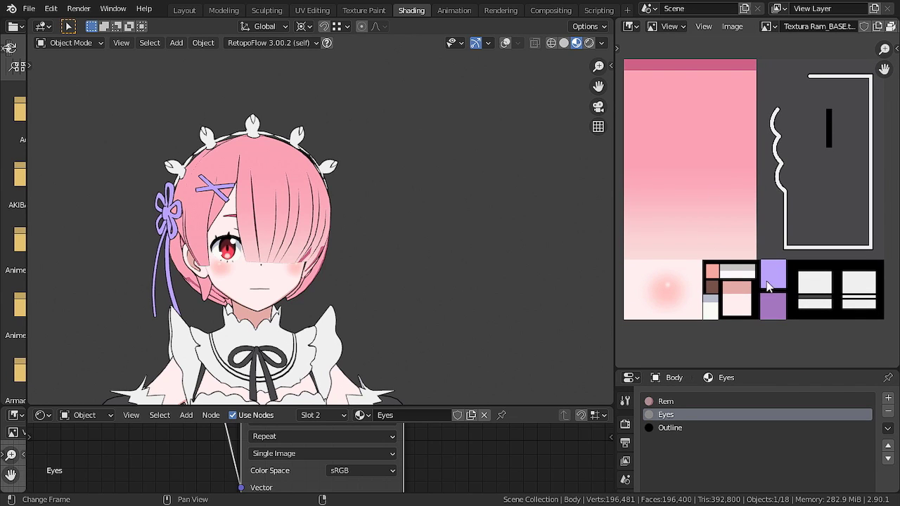
pyautogui.moveTo(689, 367); pyautogui.dragTo(694, 331)
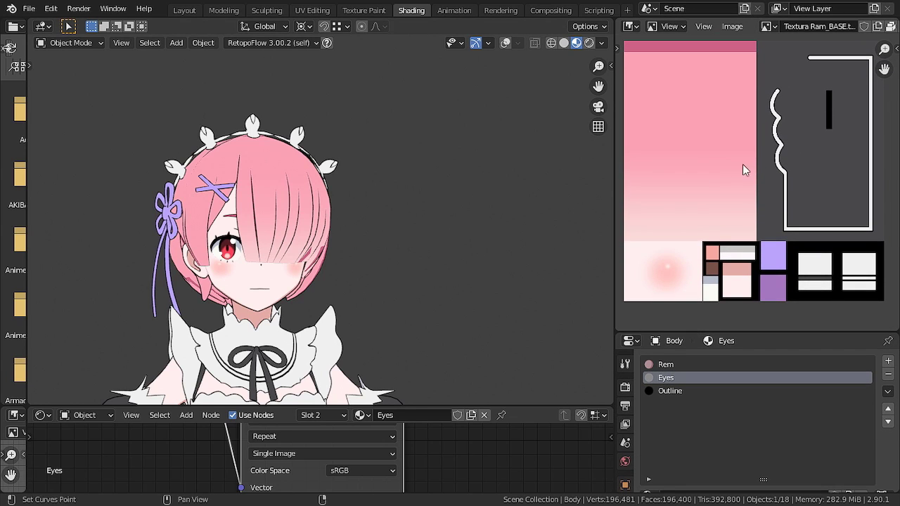
pyautogui.moveTo(742, 164); pyautogui.dragTo(741, 186, button='middle')
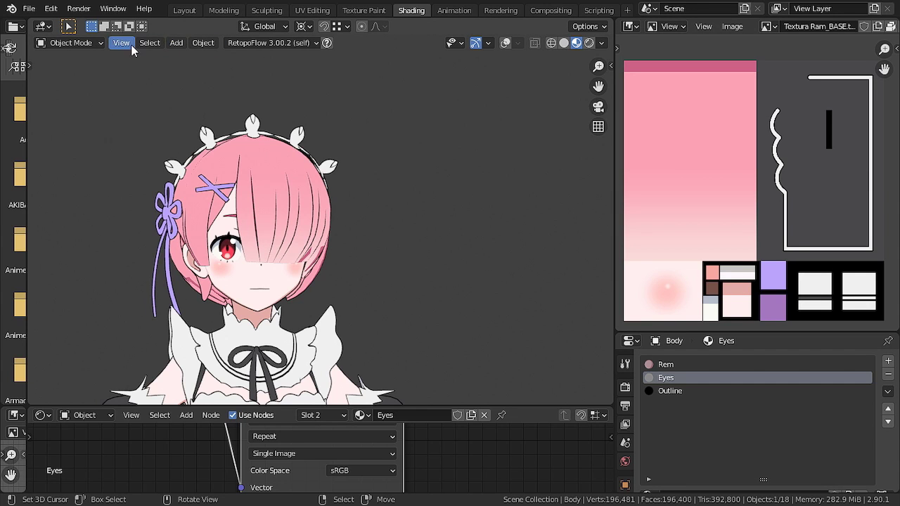
# Step: Return to the Layout workspace, widen the 3D viewport and inspect the recoloured head and face
pyautogui.click(185, 10)
pyautogui.keyDown('shift'); pyautogui.moveTo(283, 278); pyautogui.dragTo(330, 268, button='middle'); pyautogui.keyUp('shift')
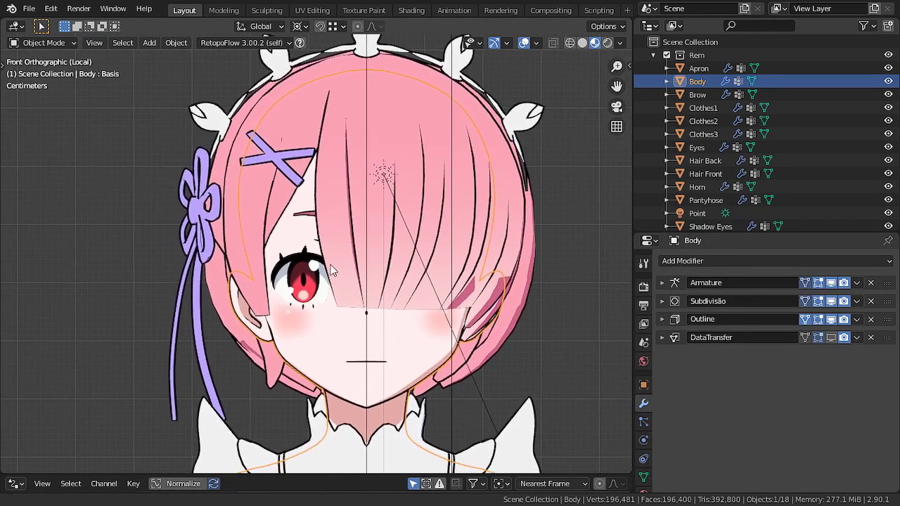
pyautogui.moveTo(633, 198); pyautogui.dragTo(756, 197)
pyautogui.keyDown('ctrl'); pyautogui.moveTo(435, 267); pyautogui.dragTo(436, 287, button='middle'); pyautogui.keyUp('ctrl')
pyautogui.keyDown('shift'); pyautogui.moveTo(515, 280); pyautogui.dragTo(445, 262, button='middle'); pyautogui.keyUp('shift')
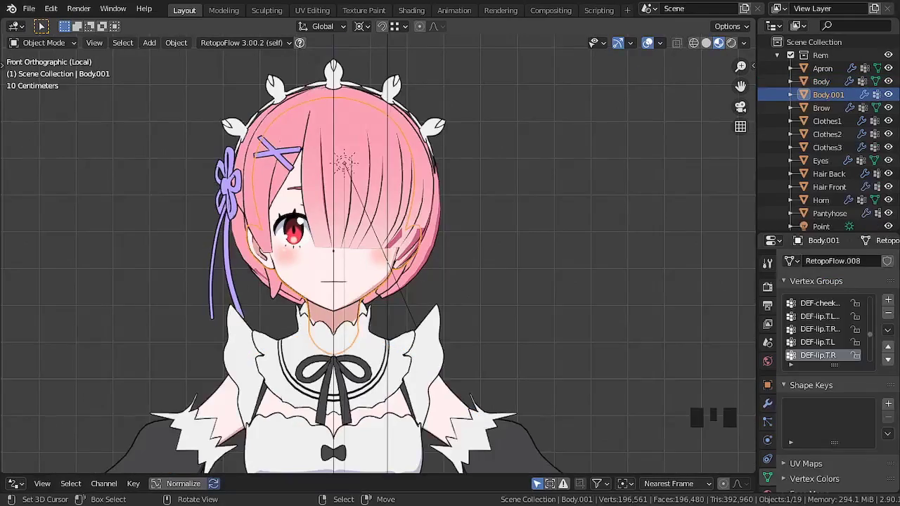
pyautogui.moveTo(147, 329); pyautogui.dragTo(152, 330, button='middle')
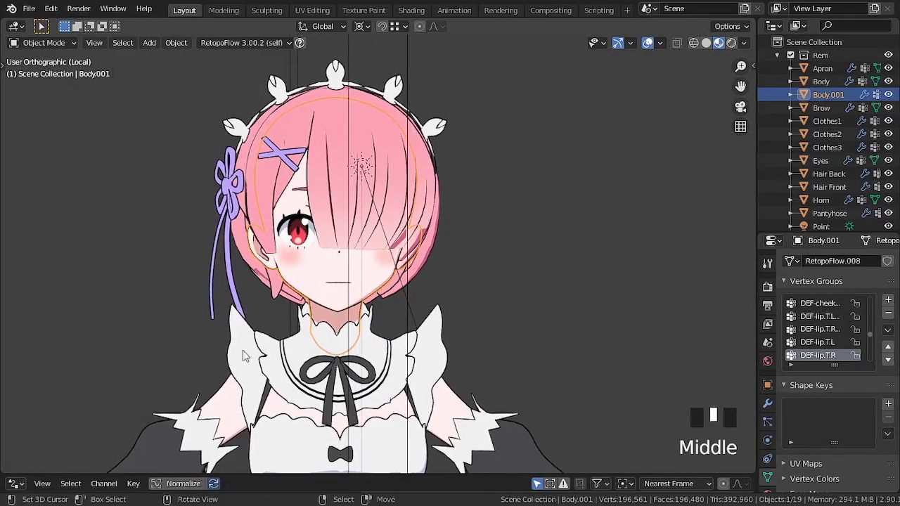
pyautogui.keyDown('ctrl'); pyautogui.moveTo(337, 388); pyautogui.dragTo(397, 323, button='middle'); pyautogui.keyUp('ctrl')
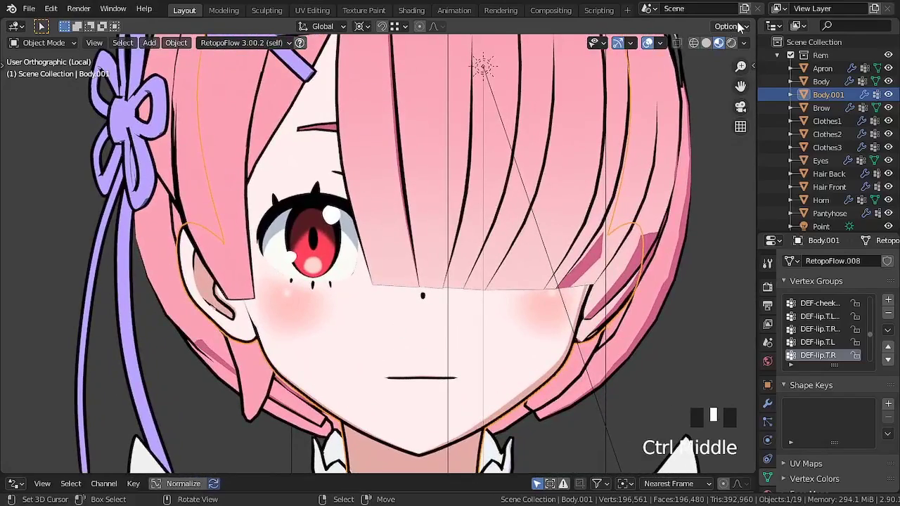
# Step: Switch to solid shading and add the Eyes mesh to the selection alongside Body.001
pyautogui.click(705, 44)
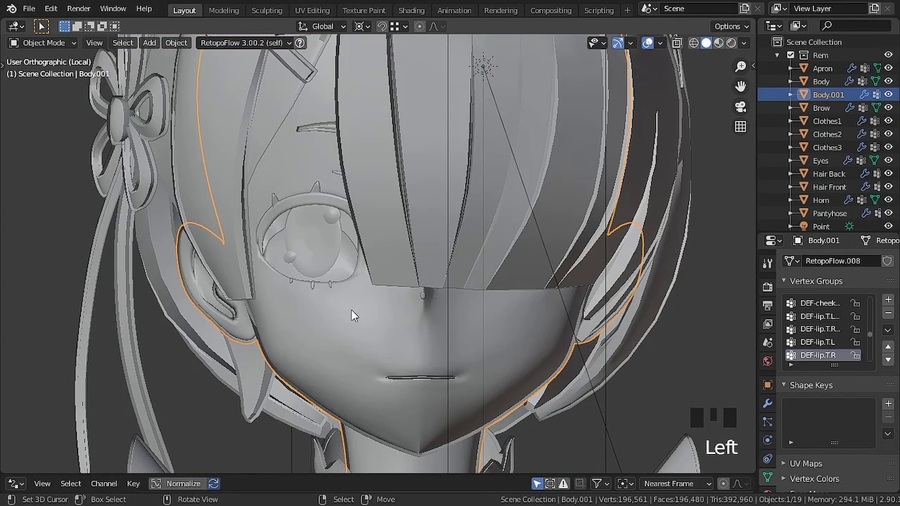
pyautogui.keyDown('ctrl'); pyautogui.moveTo(352, 288); pyautogui.dragTo(342, 324, button='middle'); pyautogui.keyUp('ctrl')
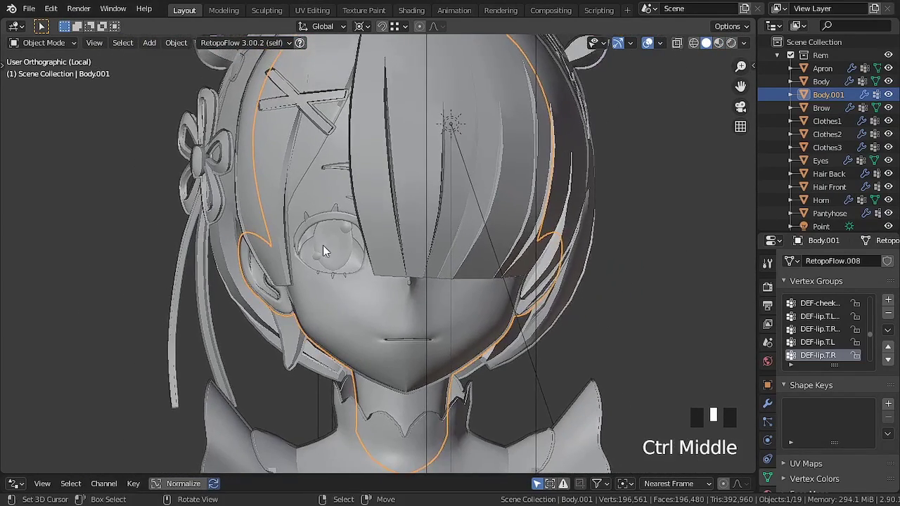
pyautogui.keyDown('ctrl'); pyautogui.moveTo(321, 219); pyautogui.dragTo(283, 194, button='middle'); pyautogui.keyUp('ctrl')
pyautogui.keyDown('shift'); pyautogui.click(284, 194); pyautogui.keyUp('shift')
pyautogui.press('KP_1')
pyautogui.keyDown('ctrl'); pyautogui.moveTo(546, 391); pyautogui.dragTo(545, 436, button='middle'); pyautogui.keyUp('ctrl')
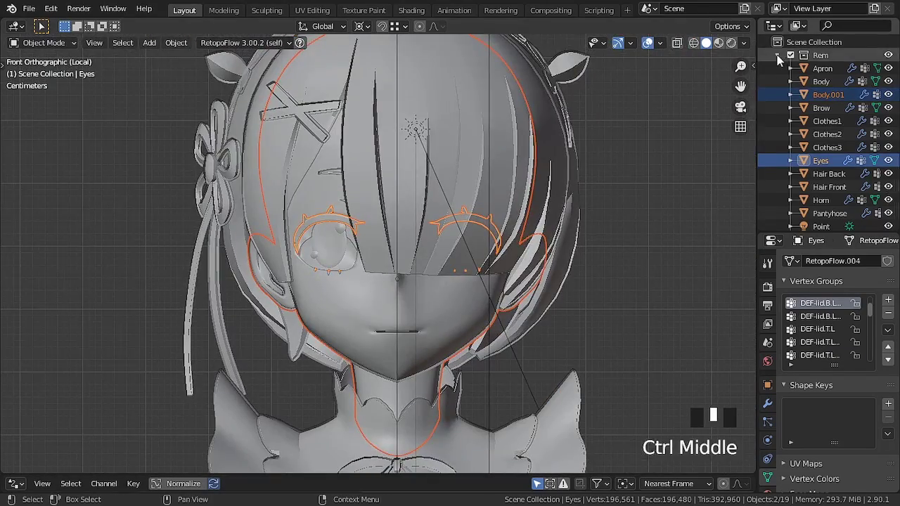
# Step: Collapse the Rem collection, enable and expand References, and show its Empty image behind the eye
pyautogui.click(777, 56)
pyautogui.click(777, 81)
pyautogui.click(790, 81)
pyautogui.click(888, 94)
pyautogui.keyDown('ctrl'); pyautogui.moveTo(295, 337); pyautogui.dragTo(354, 311, button='middle'); pyautogui.keyUp('ctrl')
# Step: Enter Edit Mode on the Eyes and Body.001 meshes, clear the selection, and set vertex selection with X-ray on
pyautogui.press('Tab')
pyautogui.press('a')
pyautogui.press('a')
pyautogui.press('a')
pyautogui.press('a')
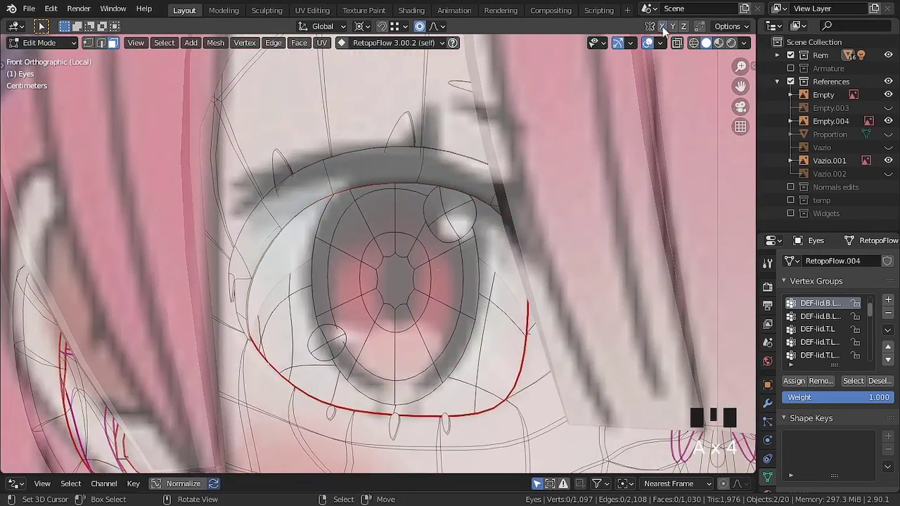
pyautogui.press('1')
pyautogui.scroll(2, 296, 273)
pyautogui.keyDown('shift'); pyautogui.moveTo(296, 273); pyautogui.dragTo(263, 298, button='middle'); pyautogui.keyUp('shift')
pyautogui.hotkey('alt', 'z')
# Step: Turn off proportional editing, change the transform pivot point and raise an upper-eyelid vertex slightly over the reference
pyautogui.moveTo(197, 113); pyautogui.dragTo(330, 247)
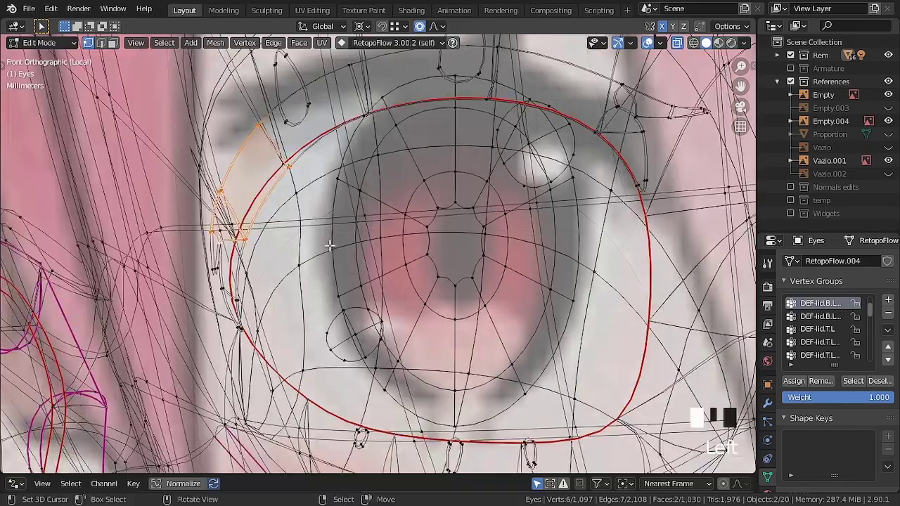
pyautogui.keyDown('ctrl'); pyautogui.moveTo(330, 247); pyautogui.dragTo(358, 224, button='middle'); pyautogui.keyUp('ctrl')
pyautogui.scroll(-6, 380, 231)
pyautogui.press('o')
pyautogui.click(362, 26)
pyautogui.click(395, 74)
pyautogui.keyDown('ctrl'); pyautogui.moveTo(359, 295); pyautogui.dragTo(355, 203, button='middle'); pyautogui.keyUp('ctrl')
pyautogui.rightClick(285, 179)
pyautogui.moveTo(285, 130); pyautogui.dragTo(285, 114)
# Step: Select the upper lash vertices at the eye's inner corner and lower them to match the reference
pyautogui.keyDown('shift'); pyautogui.moveTo(493, 302); pyautogui.dragTo(359, 328, button='middle'); pyautogui.keyUp('shift')
pyautogui.keyDown('ctrl'); pyautogui.moveTo(359, 327); pyautogui.dragTo(363, 286, button='middle'); pyautogui.keyUp('ctrl')
pyautogui.rightClick(383, 310)
pyautogui.keyDown('shift'); pyautogui.rightClick(374, 278); pyautogui.keyUp('shift')
pyautogui.keyDown('shift'); pyautogui.rightClick(380, 219); pyautogui.keyUp('shift')
pyautogui.keyDown('shift'); pyautogui.rightClick(329, 219); pyautogui.keyUp('shift')
pyautogui.keyDown('shift'); pyautogui.rightClick(353, 192); pyautogui.keyUp('shift')
pyautogui.keyDown('shift'); pyautogui.rightClick(372, 203); pyautogui.keyUp('shift')
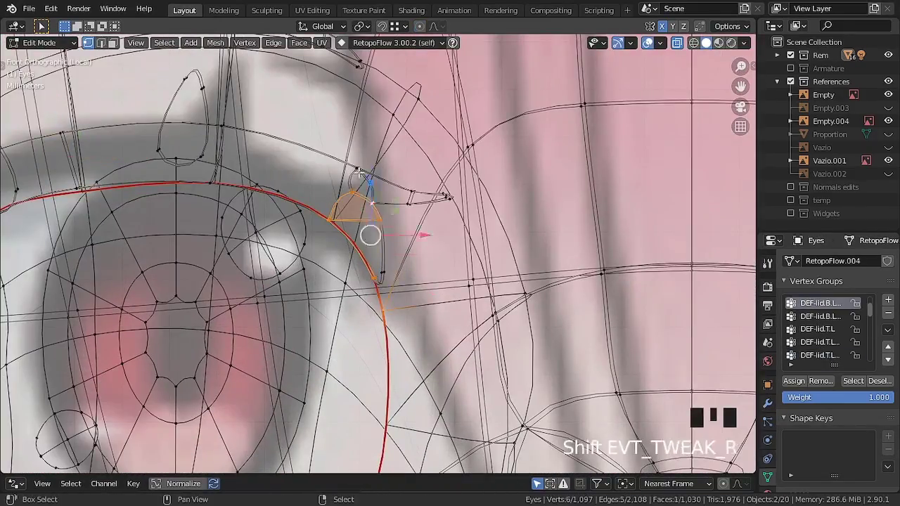
pyautogui.moveTo(393, 170); pyautogui.dragTo(393, 198)
# Step: Lower two vertices on the upper lash slightly, and bring the detached eyelid crease piece down onto the reference line
pyautogui.rightClick(213, 182)
pyautogui.keyDown('shift'); pyautogui.rightClick(222, 127); pyautogui.keyUp('shift')
pyautogui.moveTo(218, 105); pyautogui.dragTo(219, 118)
pyautogui.keyDown('shift'); pyautogui.moveTo(260, 133); pyautogui.dragTo(355, 282, button='middle'); pyautogui.keyUp('shift')
pyautogui.press('l')
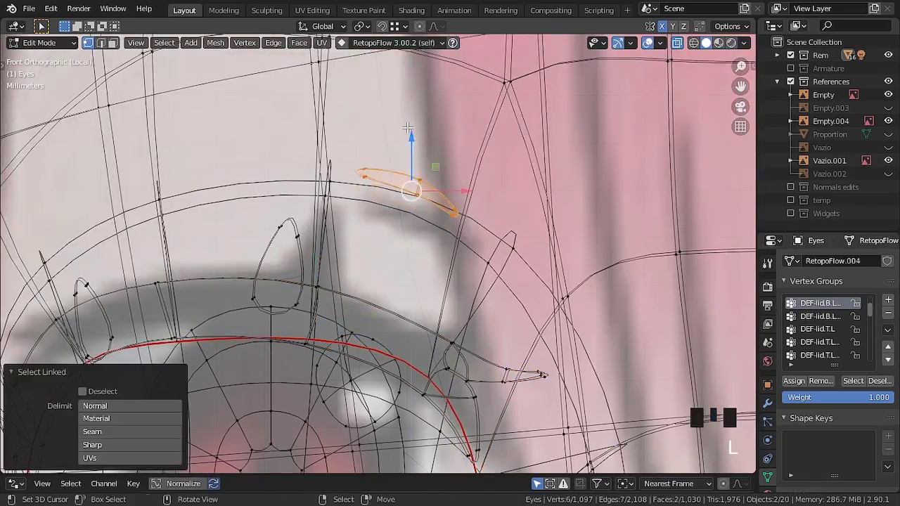
pyautogui.moveTo(413, 139); pyautogui.dragTo(414, 170)
# Step: Raise an edge on the outer half of the upper lash 0.001755 m along Z, and raise a nearby vertex slightly
pyautogui.keyDown('shift'); pyautogui.moveTo(436, 231); pyautogui.dragTo(522, 88, button='middle'); pyautogui.keyUp('shift')
pyautogui.press('a')
pyautogui.press('a')
pyautogui.keyDown('alt'); pyautogui.rightClick(240, 166); pyautogui.keyUp('alt')
pyautogui.moveTo(246, 125); pyautogui.dragTo(247, 118)
pyautogui.keyDown('ctrl'); pyautogui.moveTo(218, 188); pyautogui.dragTo(218, 135, button='middle'); pyautogui.keyUp('ctrl')
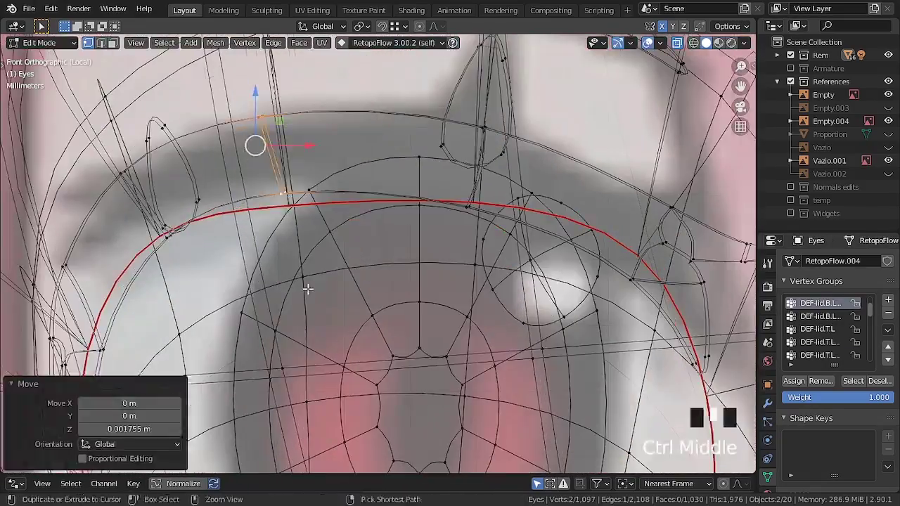
pyautogui.rightClick(276, 206)
pyautogui.moveTo(274, 156); pyautogui.dragTo(275, 141)
# Step: Leave Edit Mode, return to solid shading and hide the Empty reference image
pyautogui.moveTo(421, 199)
pyautogui.keyDown('ctrl'); pyautogui.mouseDown(button='middle')
pyautogui.moveTo(421, 260)
pyautogui.moveTo(421, 208)
pyautogui.mouseUp(button='middle'); pyautogui.keyUp('ctrl')
pyautogui.keyDown('shift'); pyautogui.moveTo(422, 208); pyautogui.dragTo(513, 239, button='middle'); pyautogui.keyUp('shift')
pyautogui.rightClick(322, 181)
pyautogui.moveTo(338, 190)
pyautogui.keyDown('ctrl'); pyautogui.mouseDown(button='middle')
pyautogui.moveTo(354, 257)
pyautogui.moveTo(340, 317)
pyautogui.mouseUp(button='middle'); pyautogui.keyUp('ctrl')
pyautogui.press('Tab')
pyautogui.press('z')
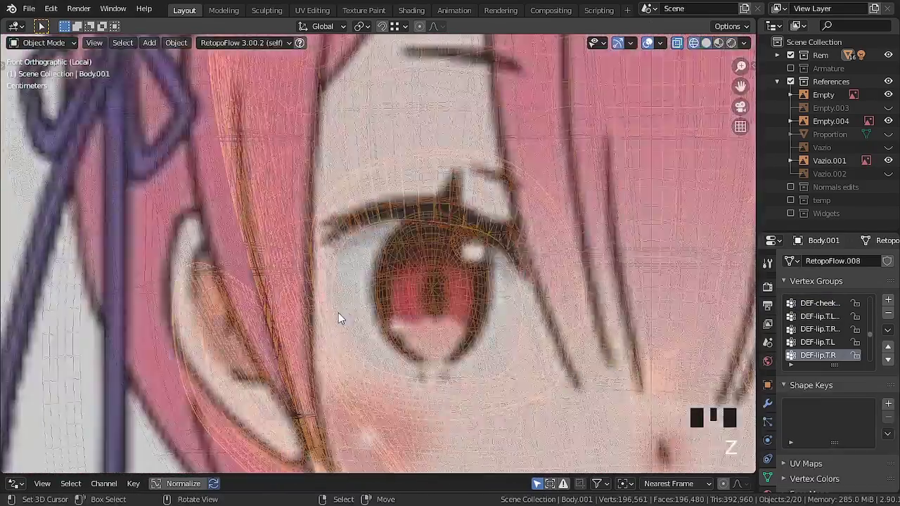
pyautogui.click(706, 43)
pyautogui.click(888, 95)
# Step: Enter Edit Mode on the Eyes mesh alone and shift one linked lash piece slightly
pyautogui.rightClick(384, 145)
pyautogui.press('Tab')
pyautogui.press('l')
pyautogui.press('a')
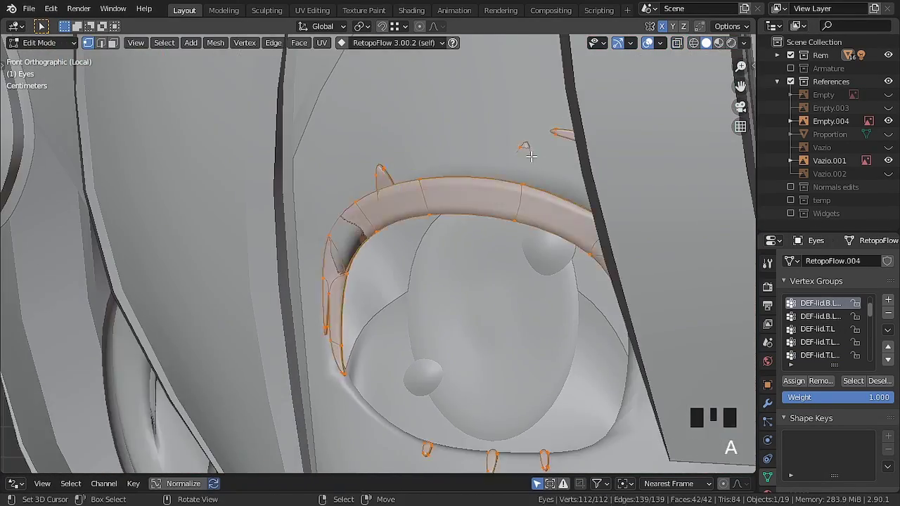
pyautogui.moveTo(422, 210); pyautogui.dragTo(380, 282, button='middle')
pyautogui.press('l')
pyautogui.moveTo(357, 315); pyautogui.dragTo(346, 324)
# Step: With snapping on, move the vertices at the upper lash's outer corner onto their neighbours to close and smooth its outline
pyautogui.moveTo(346, 324); pyautogui.dragTo(313, 230, button='middle')
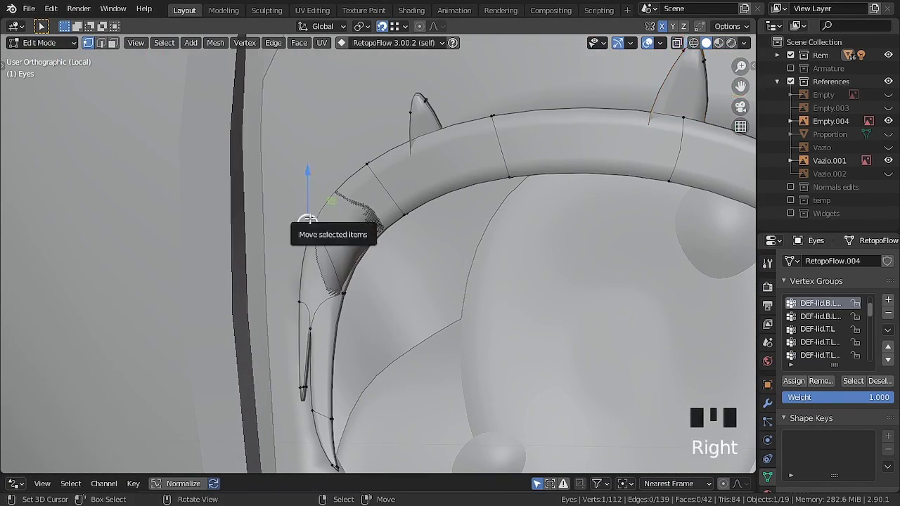
pyautogui.moveTo(308, 220); pyautogui.dragTo(357, 161)
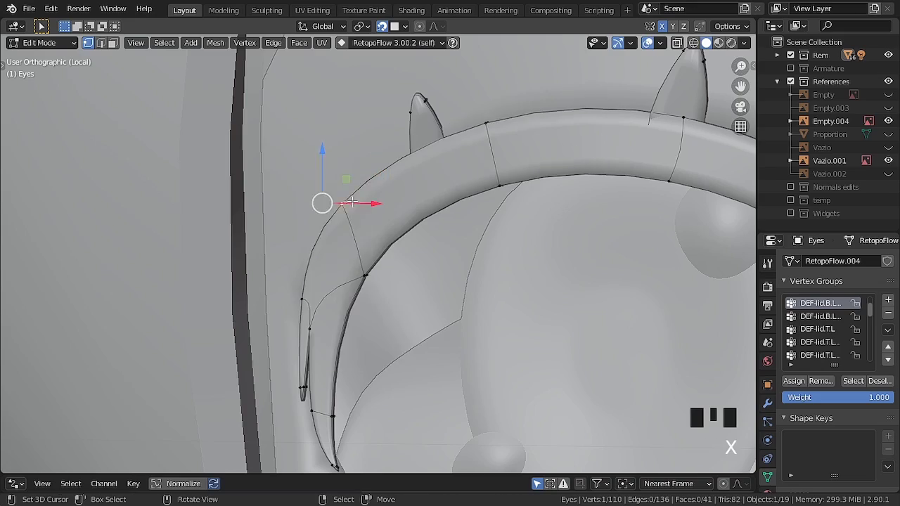
pyautogui.moveTo(340, 246); pyautogui.dragTo(357, 207, button='right')
pyautogui.keyDown('shift'); pyautogui.moveTo(357, 207); pyautogui.dragTo(483, 237, button='middle'); pyautogui.keyUp('shift')
pyautogui.press('g')
pyautogui.click(424, 312)
pyautogui.keyDown('shift'); pyautogui.moveTo(424, 311); pyautogui.dragTo(402, 197, button='middle'); pyautogui.keyUp('shift')
pyautogui.moveTo(413, 355); pyautogui.dragTo(393, 134, button='right')
# Step: Expand the Rem collection and hide Hair Back and Hair Front
pyautogui.click(777, 55)
pyautogui.click(888, 174)
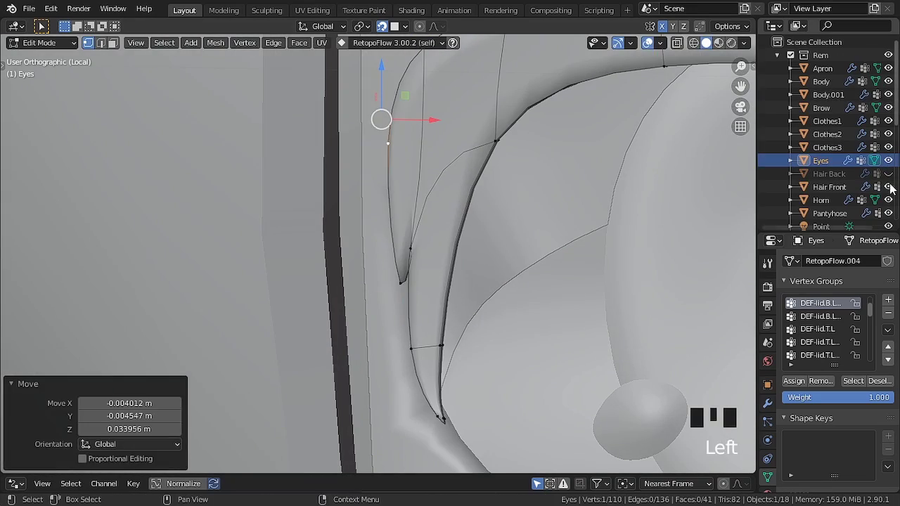
pyautogui.click(888, 186)
# Step: Reposition the outer lash tip vertices and delete the leftover geometry, using wireframe to reach it
pyautogui.press('g')
pyautogui.click(353, 204)
pyautogui.keyDown('shift'); pyautogui.moveTo(353, 204); pyautogui.dragTo(351, 102, button='middle'); pyautogui.keyUp('shift')
pyautogui.press('g')
pyautogui.keyDown('ctrl'); pyautogui.moveTo(466, 352); pyautogui.dragTo(466, 321, button='middle'); pyautogui.keyUp('ctrl')
pyautogui.hotkey('shift', 'z')
pyautogui.press('x')
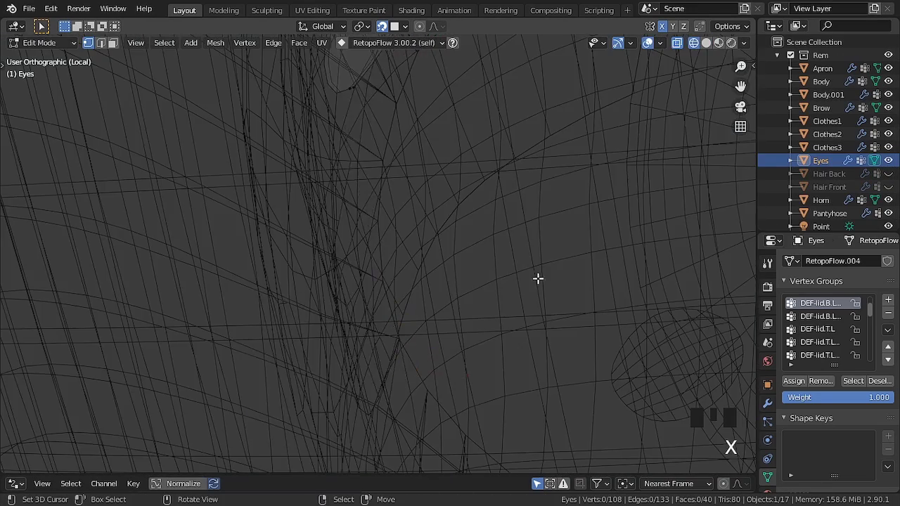
pyautogui.hotkey('shift', 'z')
pyautogui.keyDown('ctrl'); pyautogui.moveTo(537, 278); pyautogui.dragTo(438, 245, button='middle'); pyautogui.keyUp('ctrl')
# Step: Collapse the Rem collection, show References, and move outer lash vertices over the reference in front view
pyautogui.click(777, 54)
pyautogui.click(790, 82)
pyautogui.press('KP_1')
pyautogui.rightClick(399, 241)
pyautogui.keyDown('ctrl'); pyautogui.moveTo(421, 281); pyautogui.dragTo(466, 328, button='middle'); pyautogui.keyUp('ctrl')
pyautogui.press('g')
pyautogui.click(134, 309)
pyautogui.moveTo(465, 328)
pyautogui.keyDown('shift'); pyautogui.mouseDown(button='middle')
pyautogui.moveTo(390, 285)
pyautogui.moveTo(417, 292)
pyautogui.moveTo(474, 338)
pyautogui.mouseUp(button='middle'); pyautogui.keyUp('shift')
pyautogui.keyDown('ctrl'); pyautogui.moveTo(474, 338); pyautogui.dragTo(425, 283, button='middle'); pyautogui.keyUp('ctrl')
pyautogui.click(272, 260)
# Step: Leave Edit Mode, compare the lash outline with the reference and hide the Empty image
pyautogui.press('Tab')
pyautogui.keyDown('ctrl'); pyautogui.moveTo(272, 260); pyautogui.dragTo(295, 317, button='middle'); pyautogui.keyUp('ctrl')
pyautogui.keyDown('shift'); pyautogui.moveTo(295, 316); pyautogui.dragTo(345, 288, button='middle'); pyautogui.keyUp('shift')
pyautogui.keyDown('shift'); pyautogui.moveTo(345, 289); pyautogui.dragTo(392, 263, button='middle'); pyautogui.keyUp('shift')
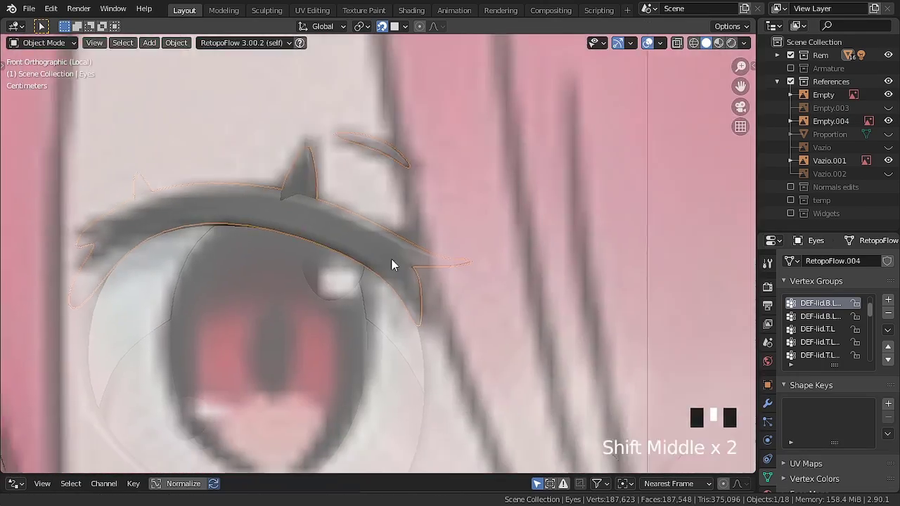
pyautogui.click(888, 94)
# Step: In Edit Mode, select the linked lash spike near the inner corner and pull it forward, including -0.023324 m along Y
pyautogui.moveTo(311, 262); pyautogui.dragTo(251, 266, button='middle')
pyautogui.press('a')
pyautogui.press('a')
pyautogui.press('Tab')
pyautogui.press('l')
pyautogui.moveTo(288, 210); pyautogui.dragTo(479, 214)
pyautogui.keyDown('ctrl'); pyautogui.moveTo(492, 218); pyautogui.dragTo(352, 267, button='middle'); pyautogui.keyUp('ctrl')
pyautogui.moveTo(225, 155); pyautogui.dragTo(187, 179)
pyautogui.moveTo(297, 243); pyautogui.dragTo(273, 302, button='middle')
pyautogui.moveTo(255, 277); pyautogui.dragTo(239, 286)
pyautogui.keyDown('alt'); pyautogui.moveTo(274, 302); pyautogui.dragTo(327, 309, button='middle'); pyautogui.keyUp('alt')
pyautogui.keyDown('shift'); pyautogui.moveTo(328, 309); pyautogui.dragTo(509, 216, button='middle'); pyautogui.keyUp('shift')
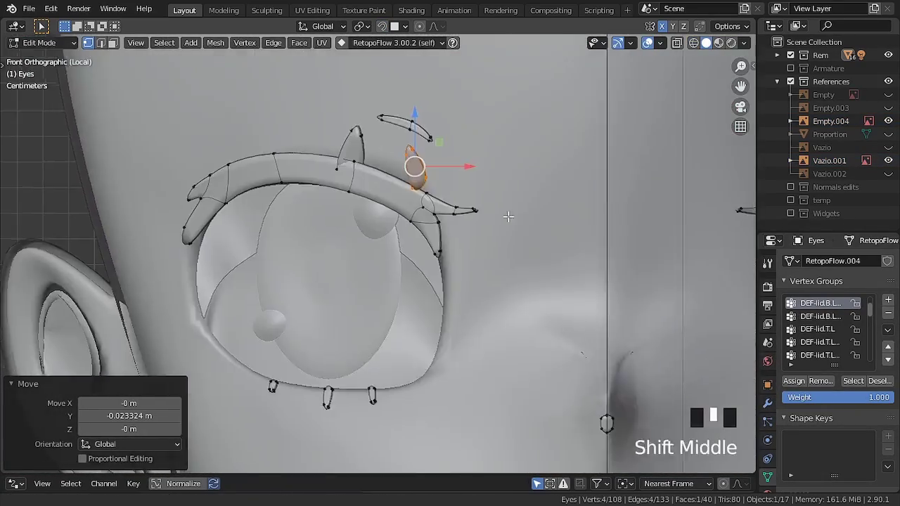
# Step: Rotate the inner lash spike, lower it toward the upper lash and move it 0.008254 m along Y
pyautogui.keyDown('ctrl'); pyautogui.moveTo(437, 278); pyautogui.dragTo(450, 204, button='middle'); pyautogui.keyUp('ctrl')
pyautogui.press('r')
pyautogui.click(490, 249)
pyautogui.moveTo(422, 187); pyautogui.dragTo(423, 207)
pyautogui.moveTo(492, 254); pyautogui.dragTo(303, 281, button='middle')
pyautogui.keyDown('ctrl'); pyautogui.moveTo(302, 281); pyautogui.dragTo(306, 254, button='middle'); pyautogui.keyUp('ctrl')
pyautogui.moveTo(307, 285); pyautogui.dragTo(336, 278)
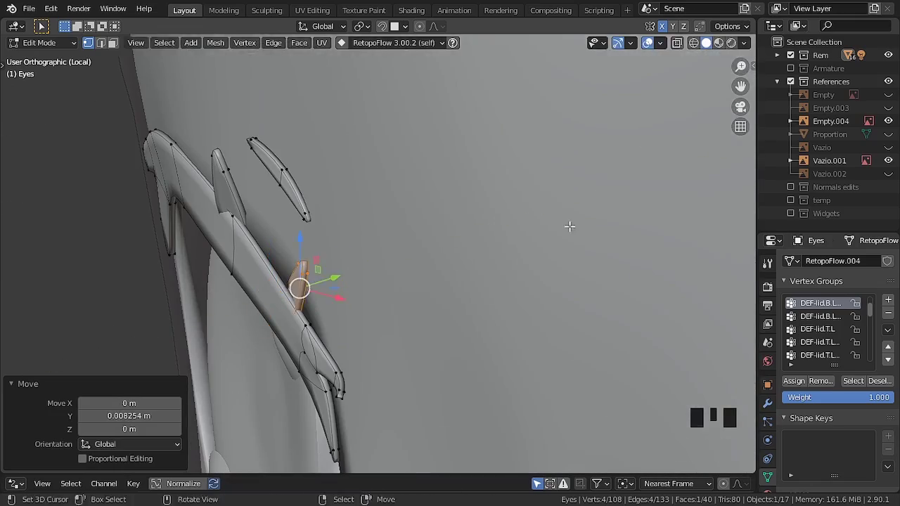
# Step: Fine-tune the inner lash spike's depth along Y and leave Edit Mode
pyautogui.press('g')
pyautogui.press('y')
pyautogui.click(293, 245)
pyautogui.moveTo(293, 245); pyautogui.dragTo(324, 254, button='middle')
pyautogui.press('Tab')
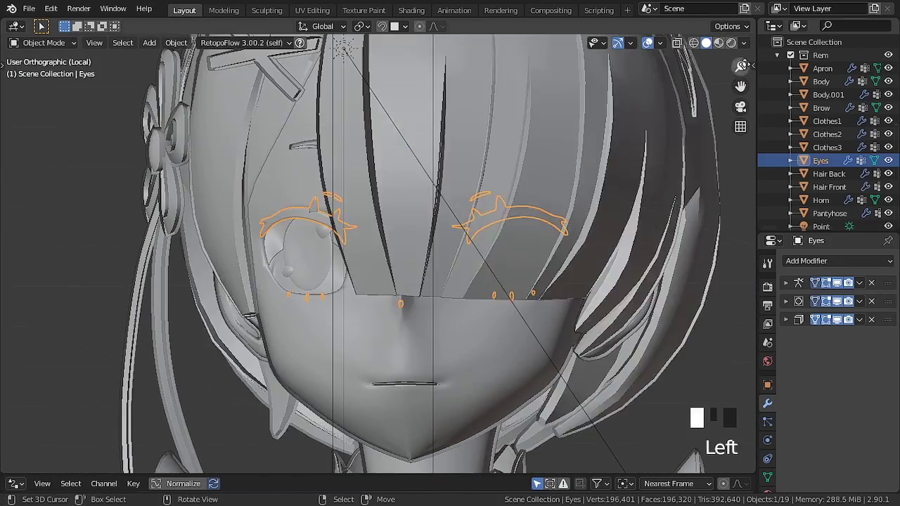
# Step: Check the eye in material preview and adjust the Shadow Eyes mesh, moving an outer vertex 0.006902 m along Y
pyautogui.keyDown('shift'); pyautogui.moveTo(394, 267); pyautogui.dragTo(464, 276, button='middle'); pyautogui.keyUp('shift')
pyautogui.scroll(4, 407, 281)
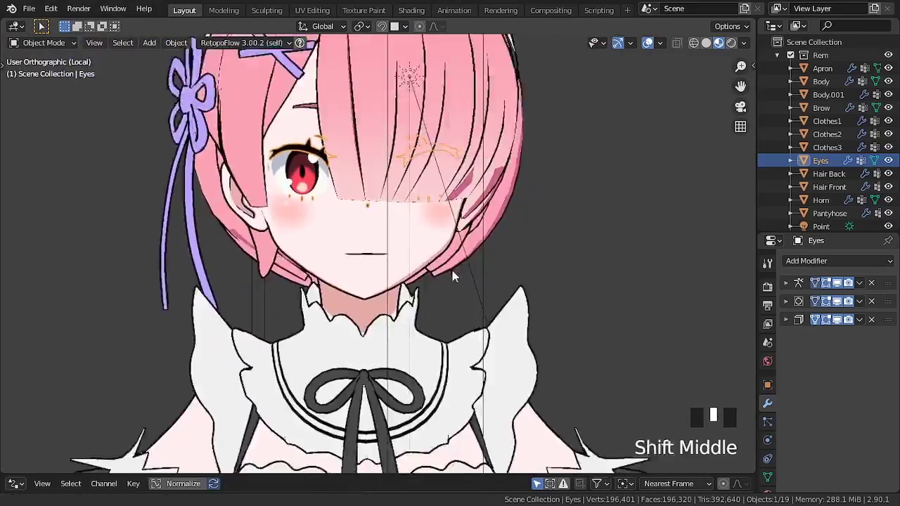
pyautogui.moveTo(452, 272); pyautogui.dragTo(421, 253, button='middle')
pyautogui.scroll(5, 408, 239)
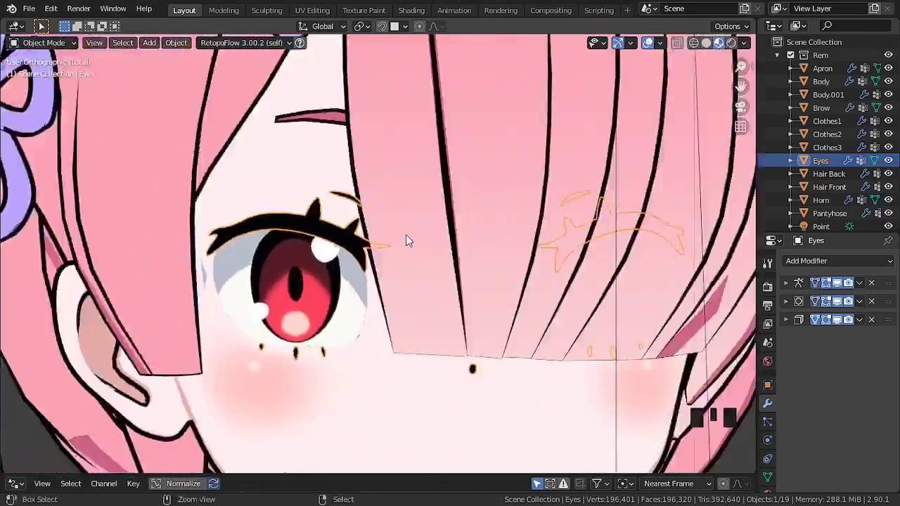
pyautogui.moveTo(366, 274); pyautogui.dragTo(222, 279, button='middle')
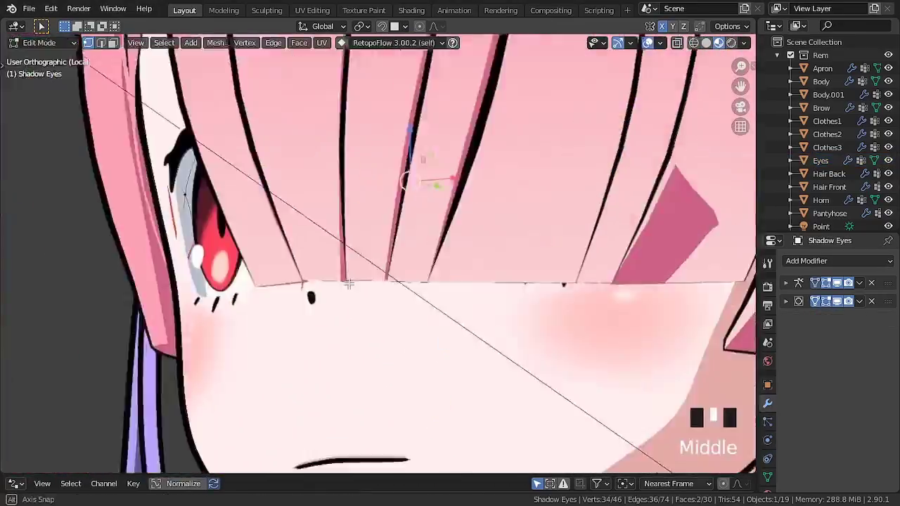
pyautogui.click(222, 279)
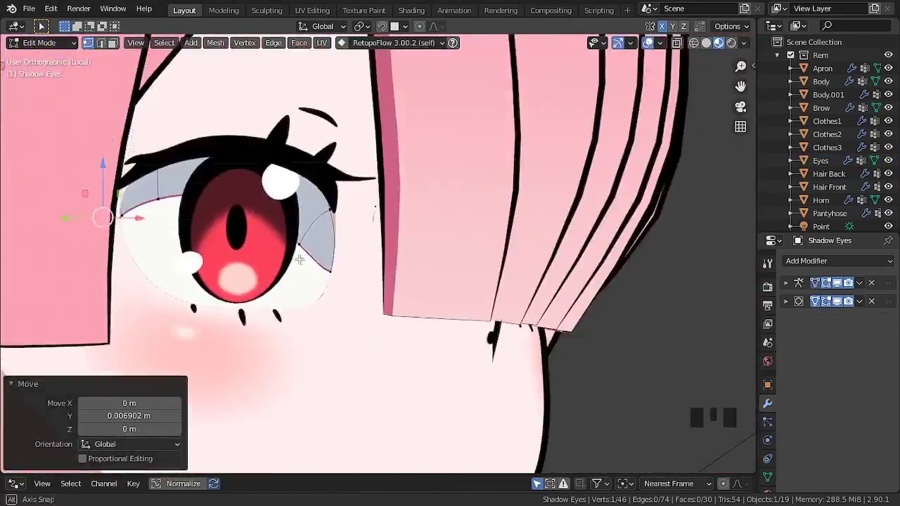
pyautogui.scroll(2, 418, 316)
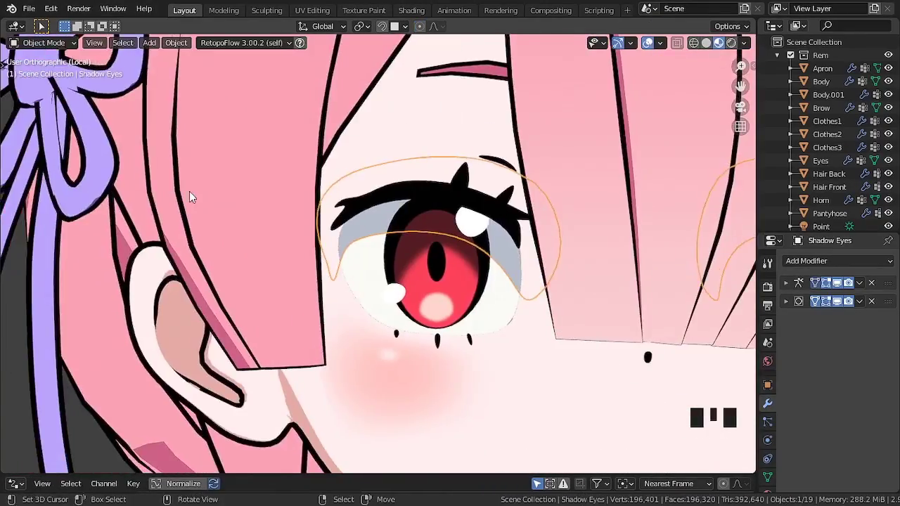
pyautogui.moveTo(479, 281)
pyautogui.keyDown('shift'); pyautogui.mouseDown(button='middle')
pyautogui.moveTo(371, 222)
pyautogui.moveTo(397, 331)
pyautogui.mouseUp(button='middle'); pyautogui.keyUp('shift')
# Step: Switch to solid shading, hide Clothes2 and enter Edit Mode on the Body mesh
pyautogui.click(629, 415)
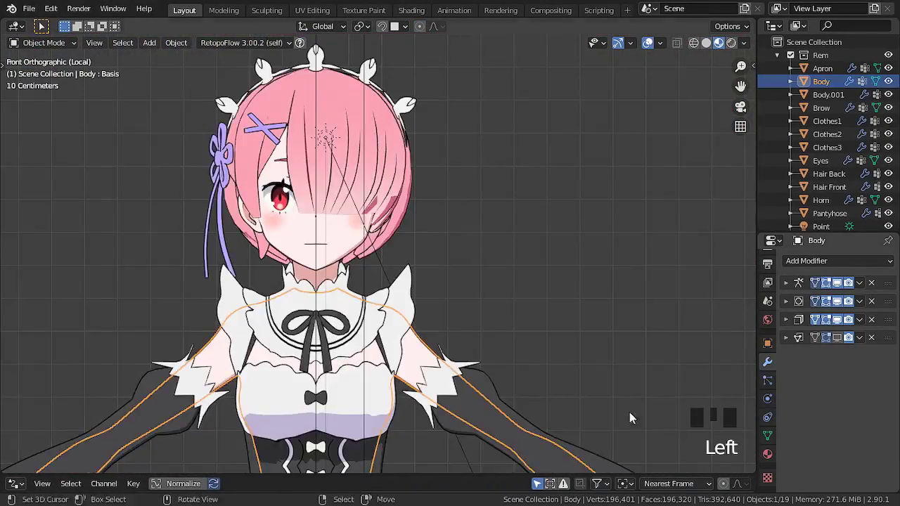
pyautogui.moveTo(628, 416); pyautogui.dragTo(647, 394, button='middle')
pyautogui.click(706, 43)
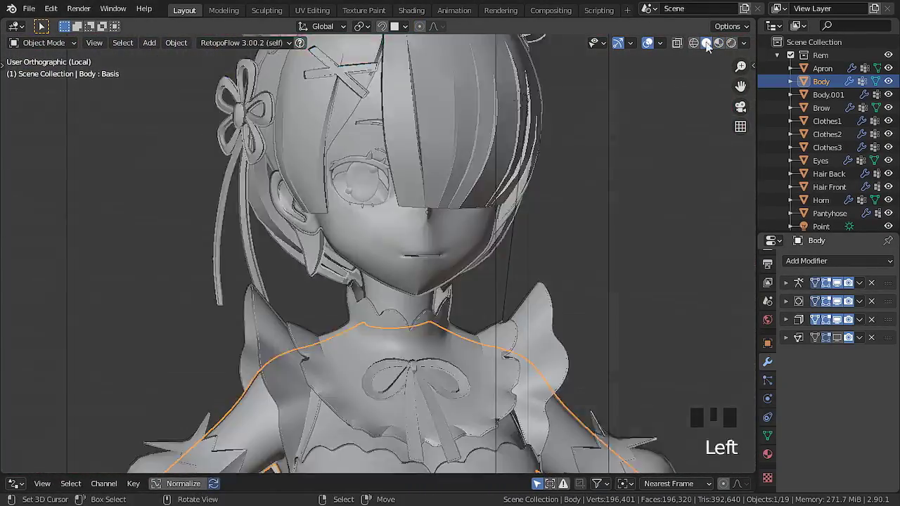
pyautogui.keyDown('shift'); pyautogui.moveTo(450, 317); pyautogui.dragTo(450, 141, button='middle'); pyautogui.keyUp('shift')
pyautogui.click(888, 133)
pyautogui.moveTo(275, 295); pyautogui.dragTo(431, 295, button='middle')
pyautogui.press('Tab')
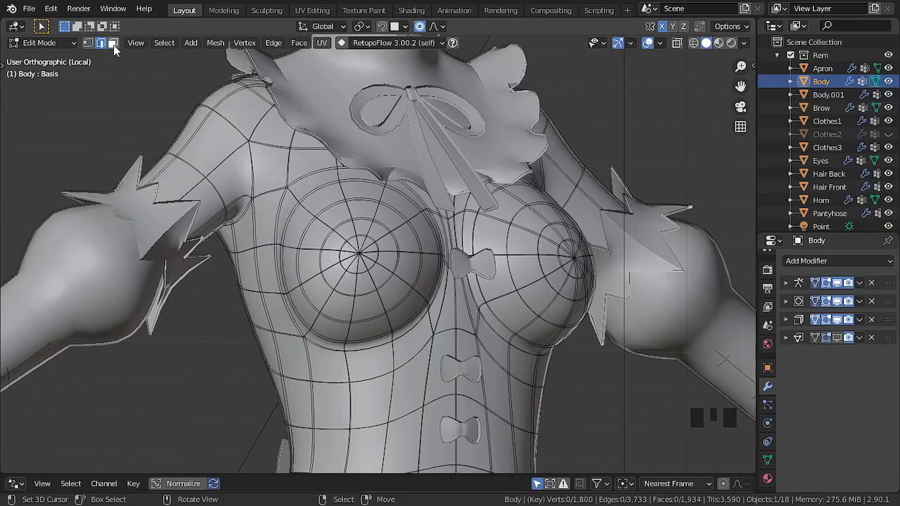
# Step: Scale the Body's chest faces by 0.881 and move the four vertices at the chest's centre 0.00412 m along Y
pyautogui.keyDown('alt'); pyautogui.rightClick(406, 256); pyautogui.keyUp('alt')
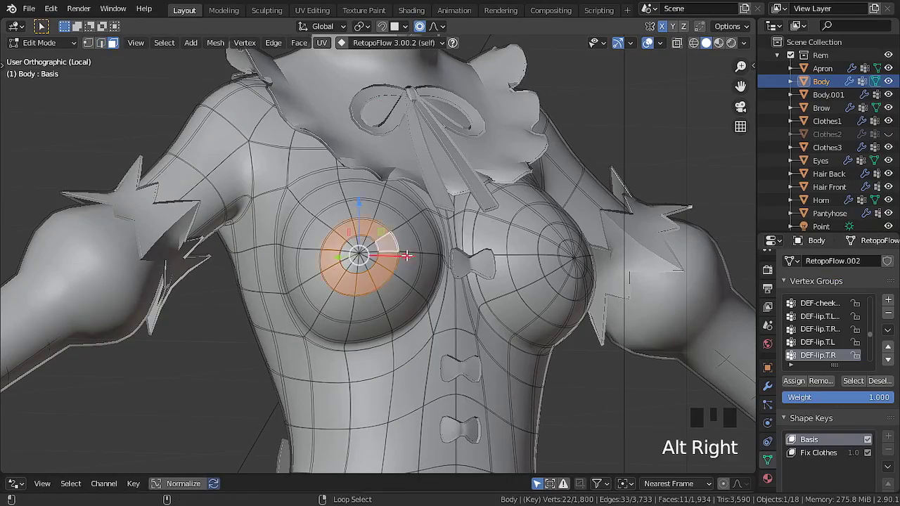
pyautogui.moveTo(409, 391); pyautogui.dragTo(566, 367, button='middle')
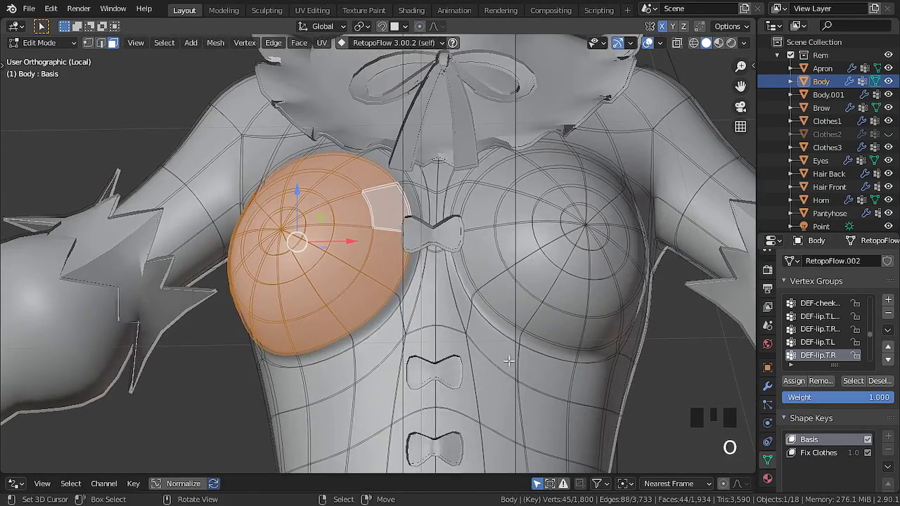
pyautogui.moveTo(507, 352); pyautogui.dragTo(530, 350, button='middle')
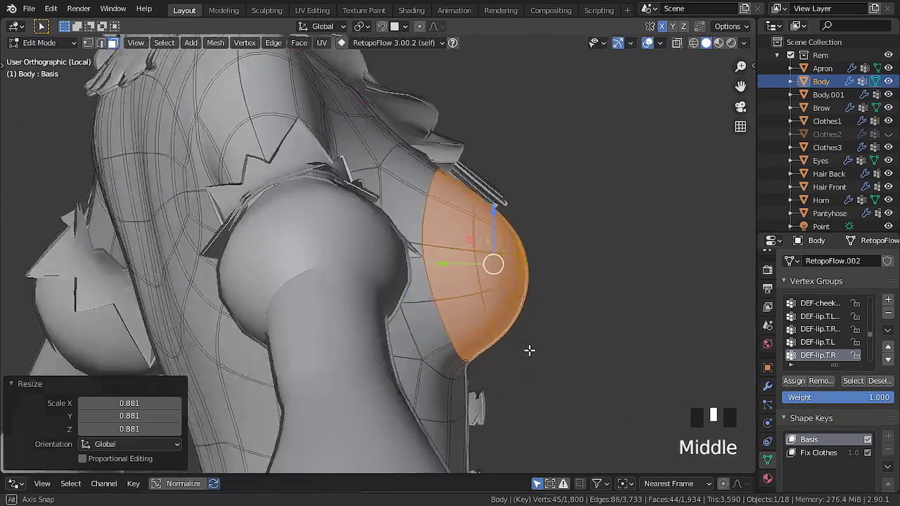
pyautogui.moveTo(508, 320); pyautogui.dragTo(393, 267, button='middle')
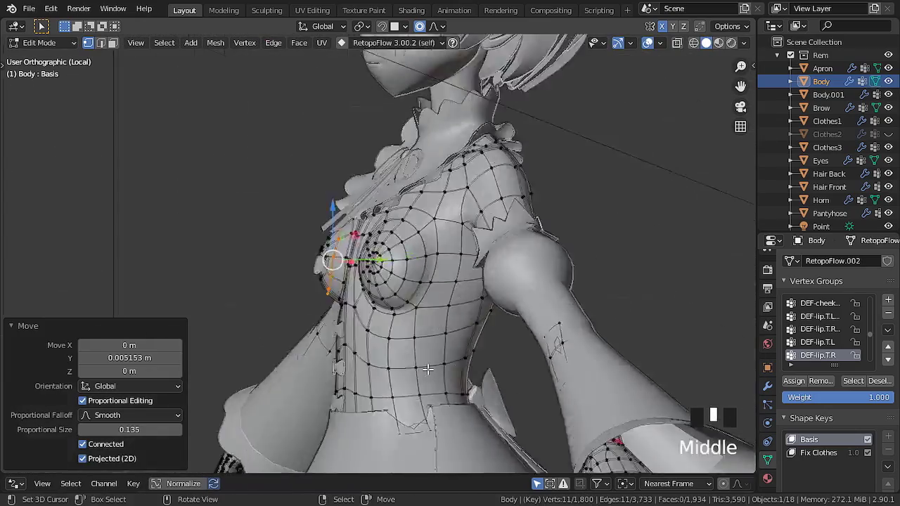
pyautogui.click(819, 454)
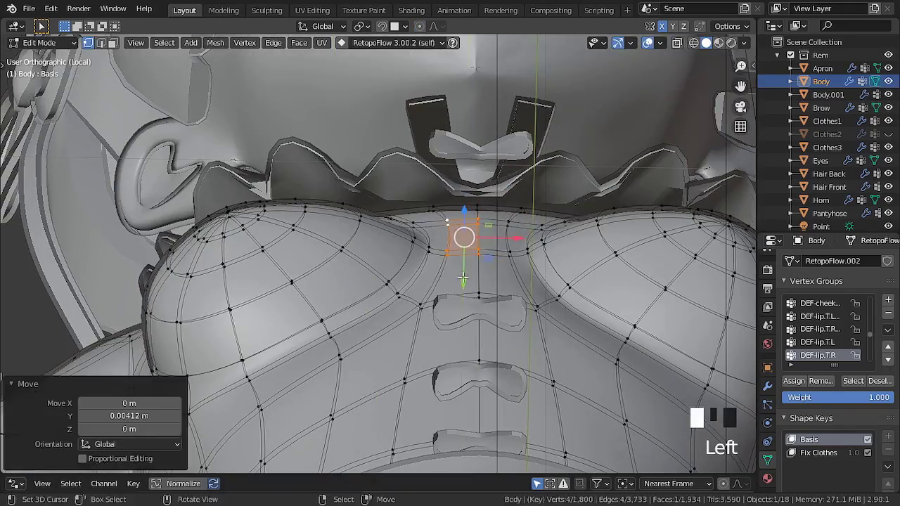
pyautogui.moveTo(478, 310); pyautogui.dragTo(477, 320, button='middle')
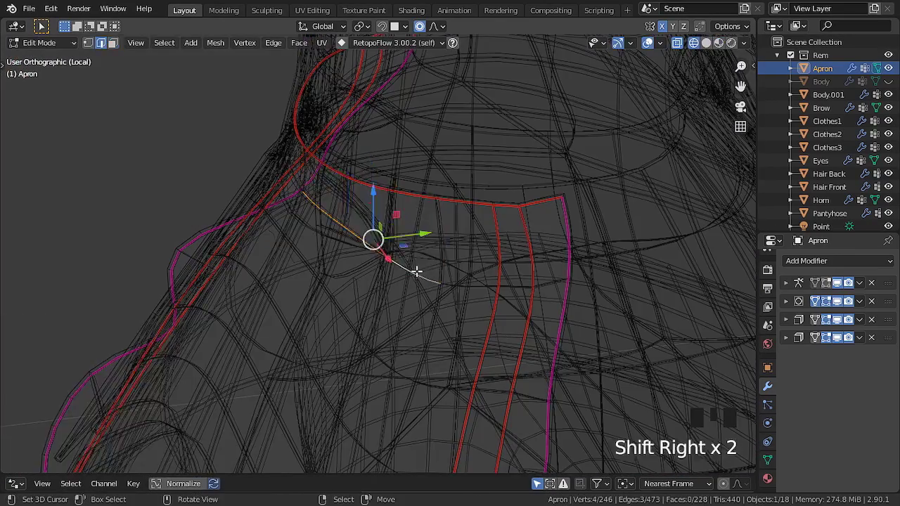
# Step: Hide Clothes2 and refit the Apron's waist, moving edges -0.003764 m along Y and a stripe-top vertex -0.003231 m along X
pyautogui.moveTo(424, 209); pyautogui.dragTo(422, 236)
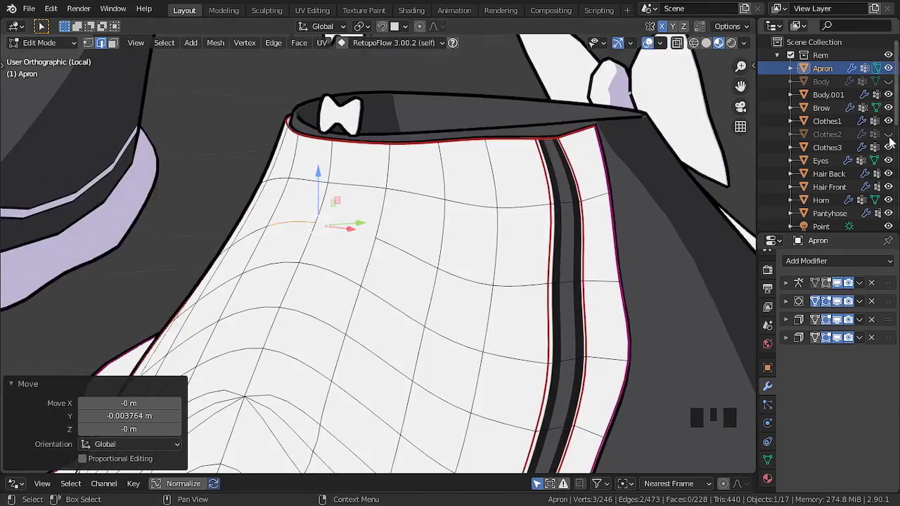
pyautogui.click(888, 135)
pyautogui.keyDown('ctrl'); pyautogui.moveTo(422, 232); pyautogui.dragTo(80, 47, button='middle'); pyautogui.keyUp('ctrl')
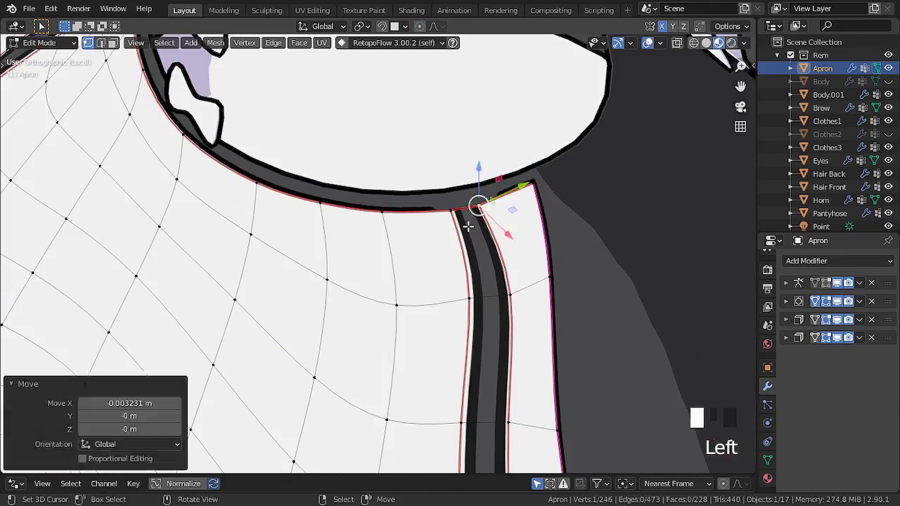
pyautogui.moveTo(469, 227); pyautogui.dragTo(318, 211, button='middle')
pyautogui.rightClick(311, 202)
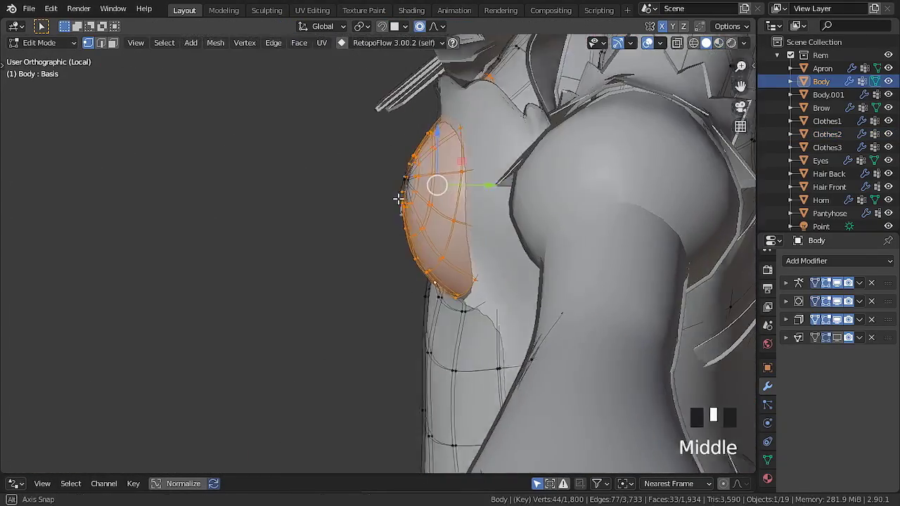
# Step: Using proportional editing, move the Body's front torso vertices 0.006741 m and the Clothes1 chest bow 0.005694 m along Y
pyautogui.press('g')
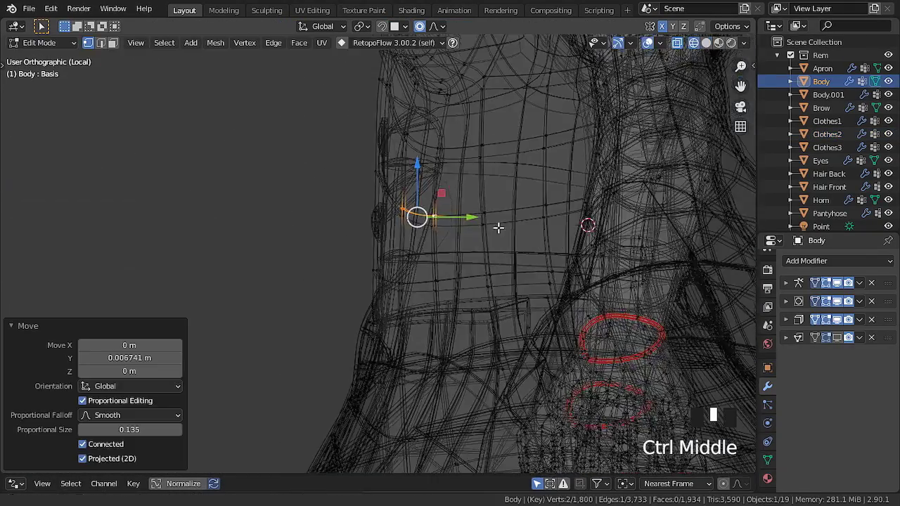
pyautogui.keyDown('ctrl'); pyautogui.moveTo(483, 267); pyautogui.dragTo(483, 288, button='middle'); pyautogui.keyUp('ctrl')
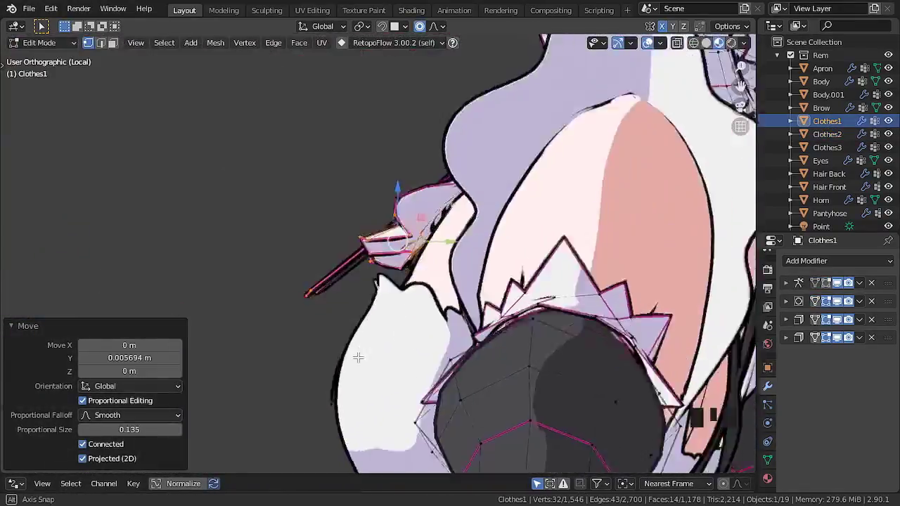
pyautogui.press('Tab')
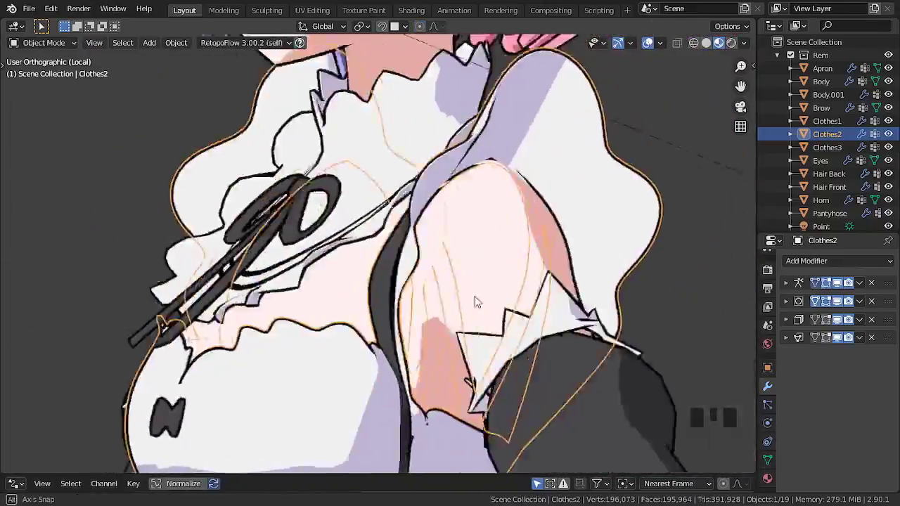
# Step: Enter Edit Mode on Clothes2 and refit the dark strap beside the armpit, moving its edge vertices -0.003327 m along Y
pyautogui.moveTo(474, 301); pyautogui.dragTo(464, 316, button='middle')
pyautogui.press('Tab')
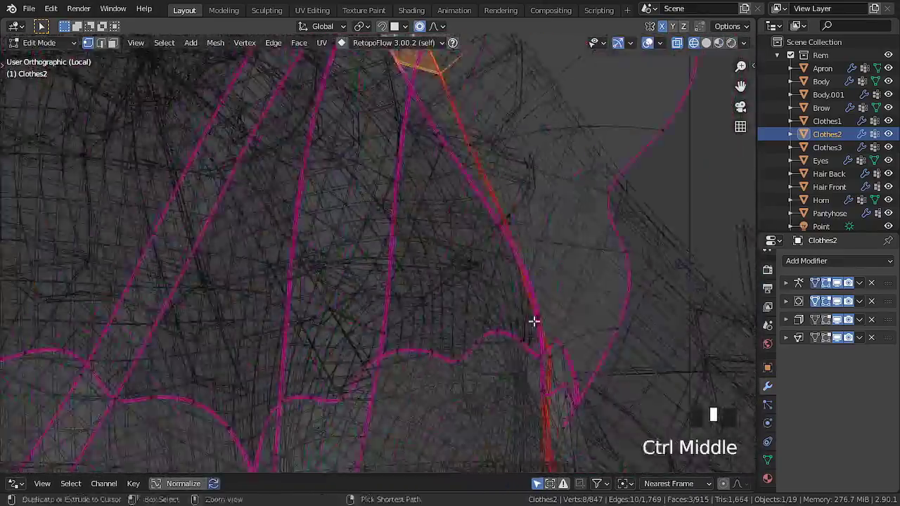
pyautogui.moveTo(534, 321); pyautogui.dragTo(532, 384, button='middle')
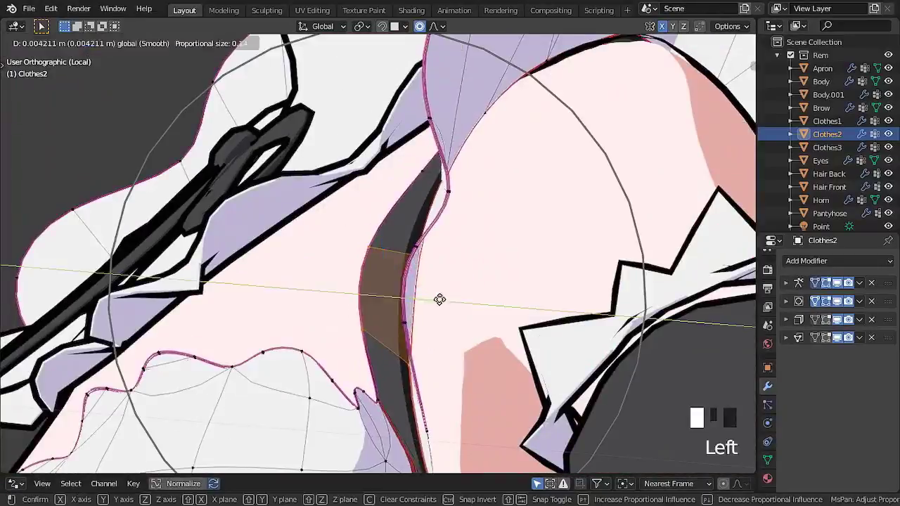
pyautogui.moveTo(440, 299); pyautogui.dragTo(421, 321, button='middle')
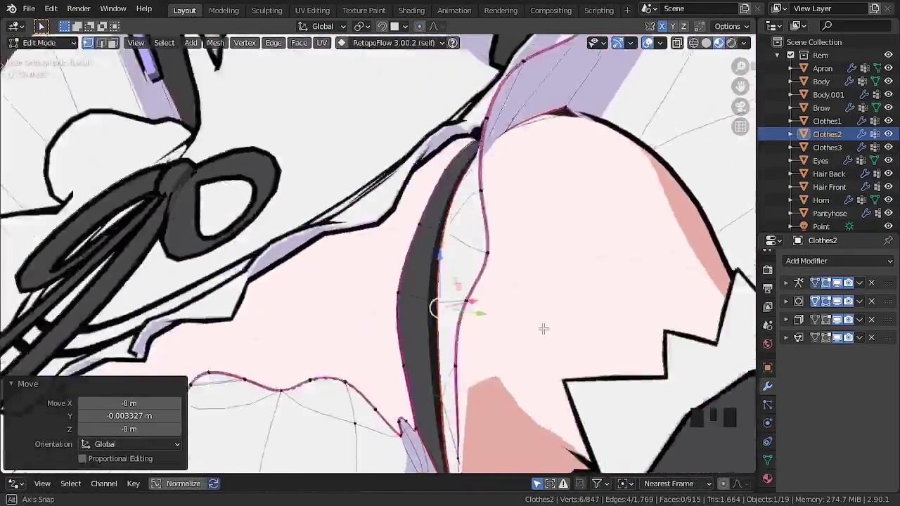
pyautogui.keyDown('shift'); pyautogui.moveTo(542, 328); pyautogui.dragTo(514, 325, button='middle'); pyautogui.keyUp('shift')
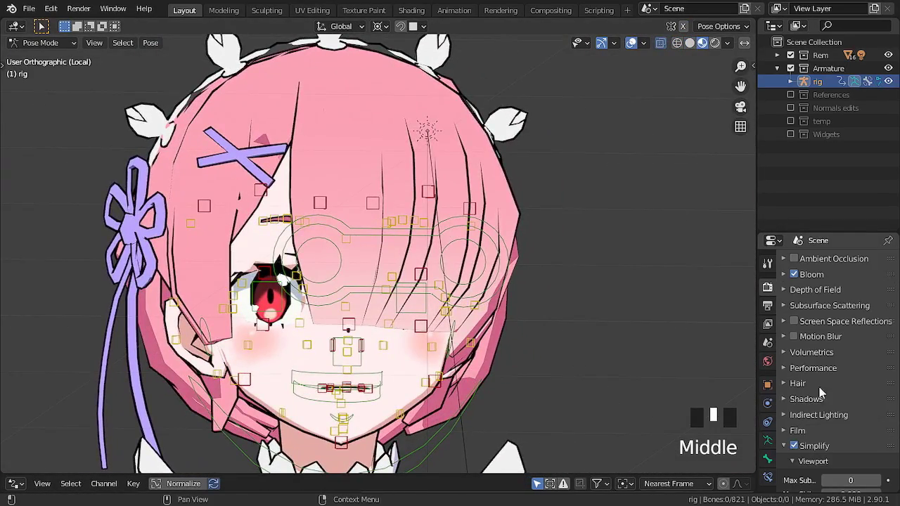
# Step: Disable Simplify in the render settings and inspect the character's head with the rig shown
pyautogui.moveTo(505, 284); pyautogui.dragTo(488, 295, button='middle')
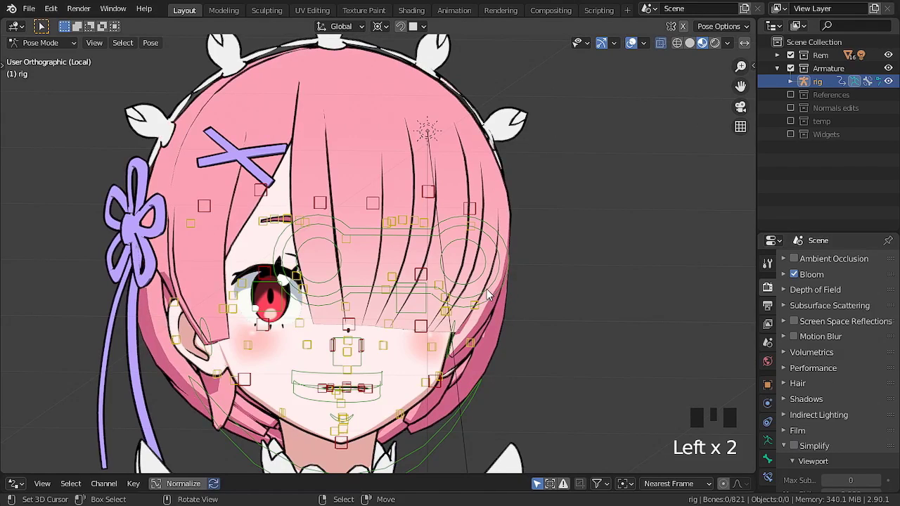
pyautogui.moveTo(562, 283); pyautogui.dragTo(550, 286, button='middle')
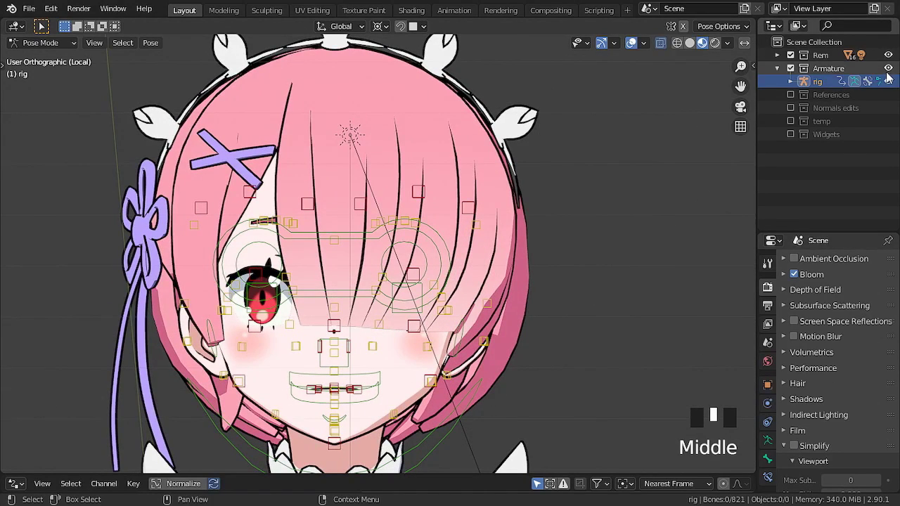